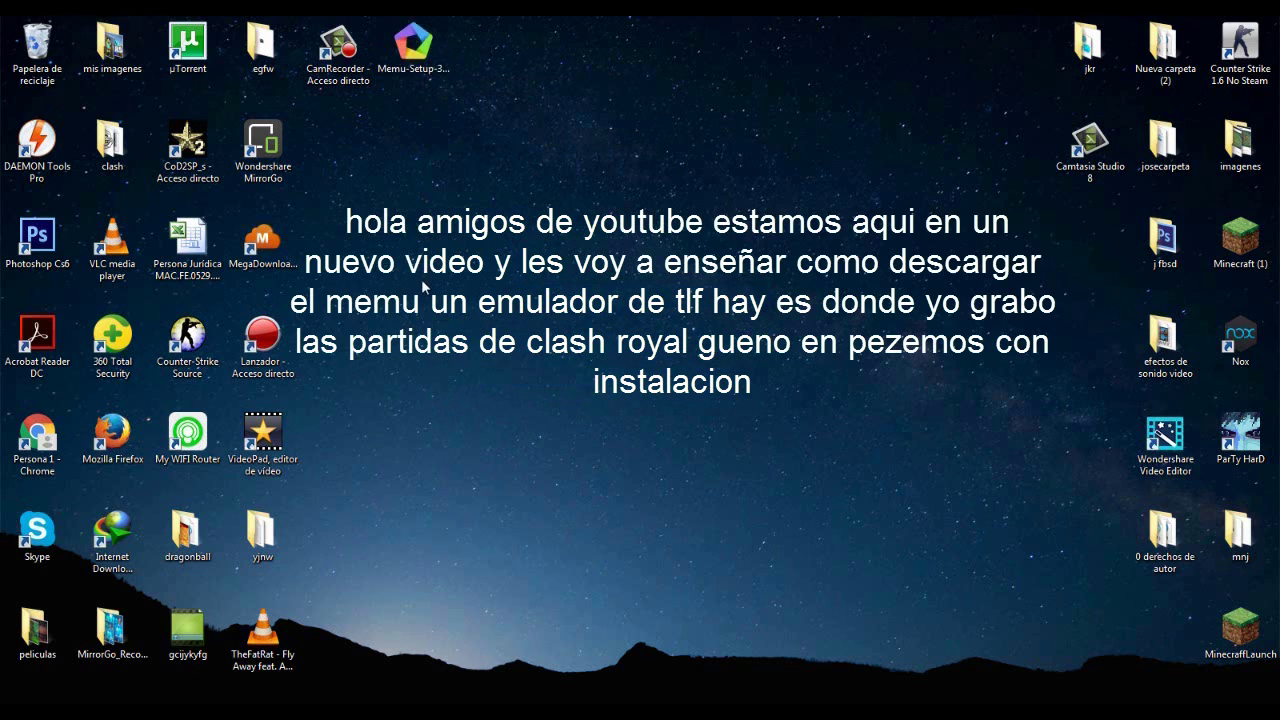
Step: Move the Memu-Setup-3.3.0.2 installer to the middle of the desktop
drag(422, 281, 728, 516)
drag(413, 45, 638, 440)
drag(560, 392, 527, 350)
drag(527, 350, 775, 565)
drag(767, 551, 576, 396)
click(619, 497)
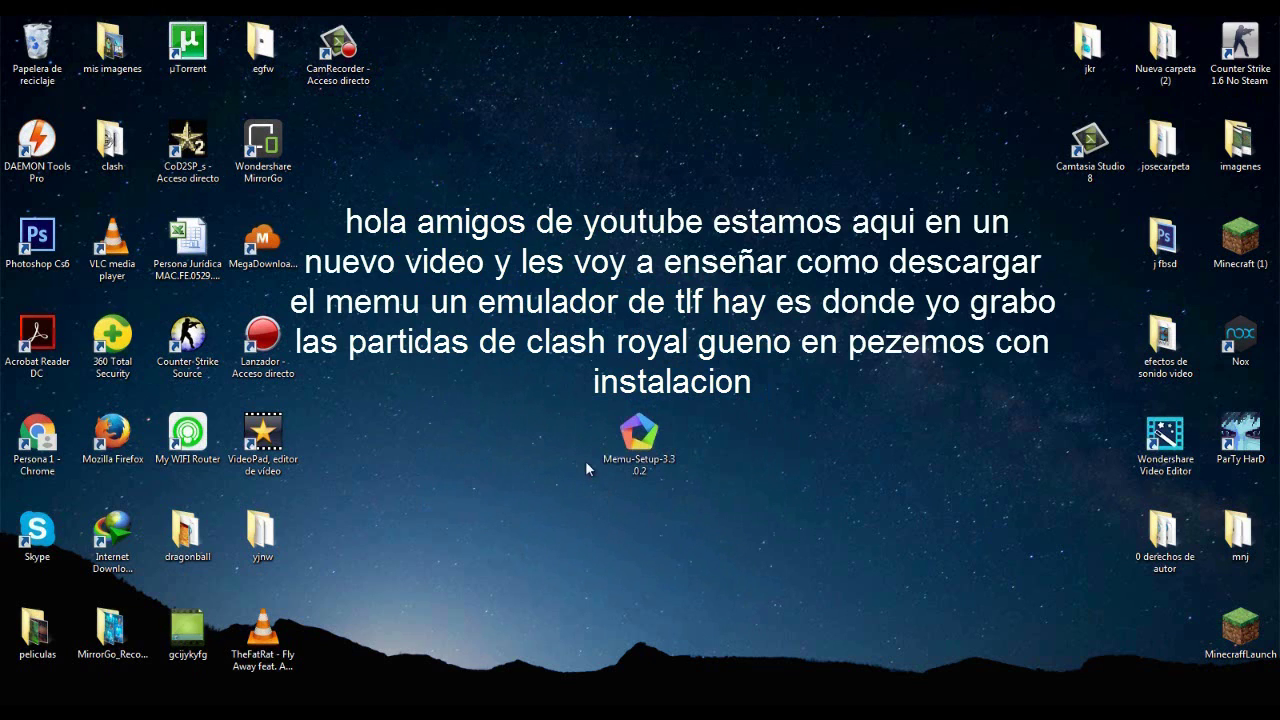
drag(691, 499, 698, 369)
click(448, 306)
Step: Run the Memu-Setup-3.3.0.2 installer and start the installation, keeping the current Windows colour scheme with no further reminders
double_click(638, 468)
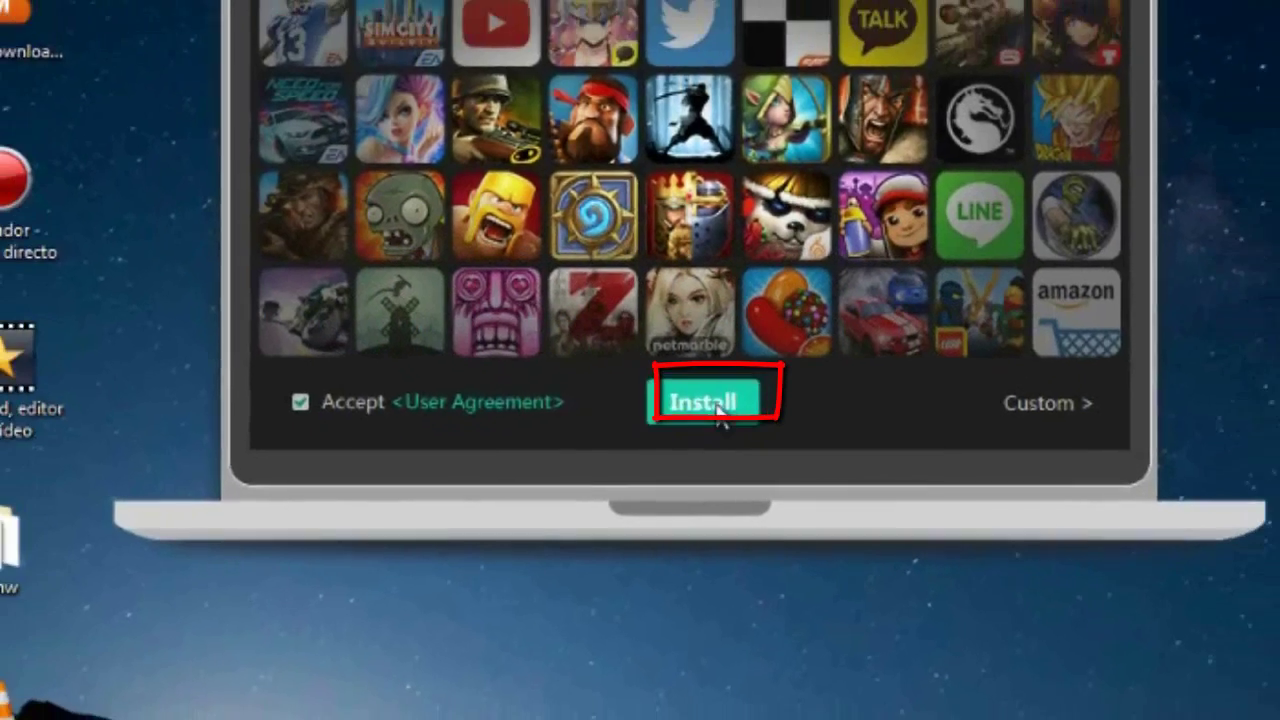
click(717, 390)
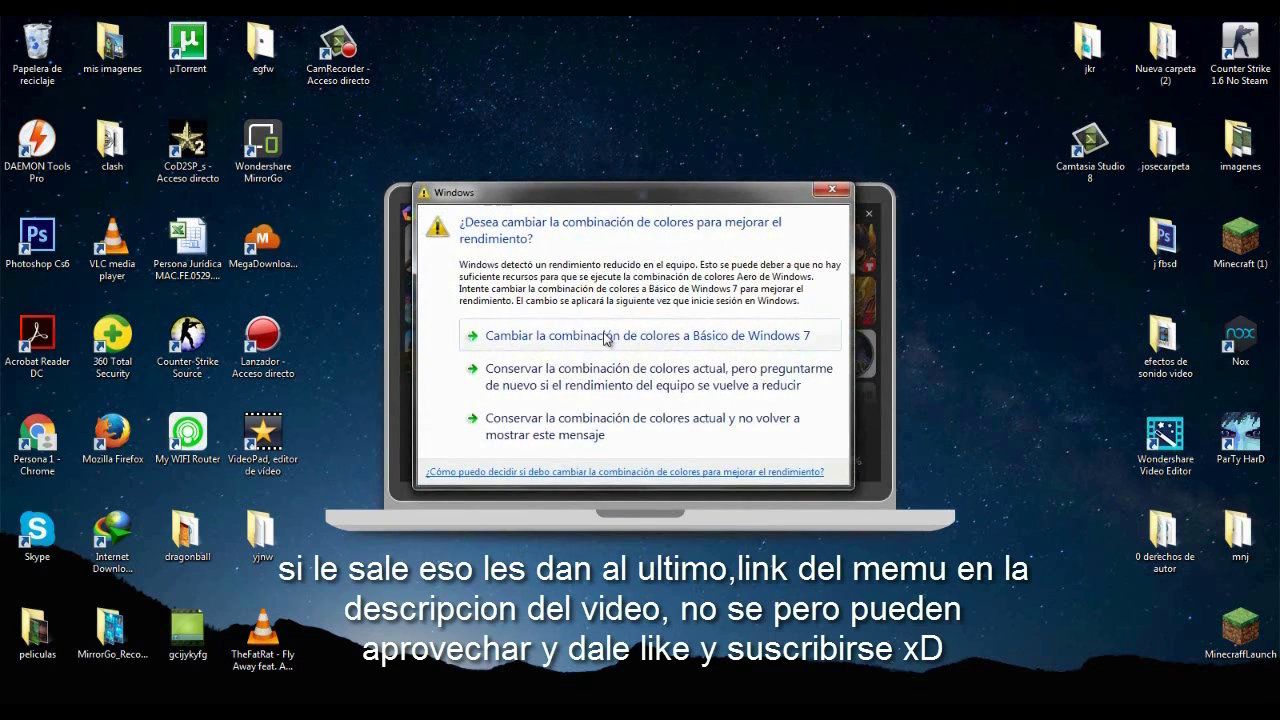
click(614, 430)
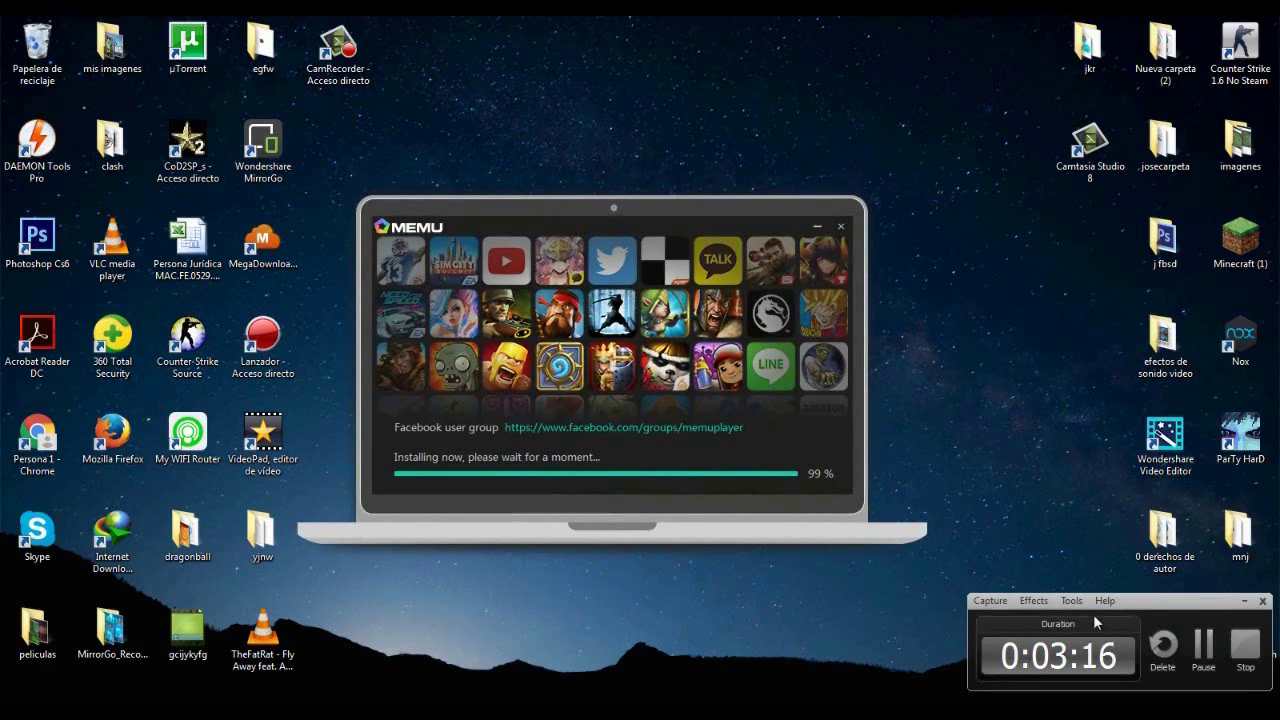
click(1204, 645)
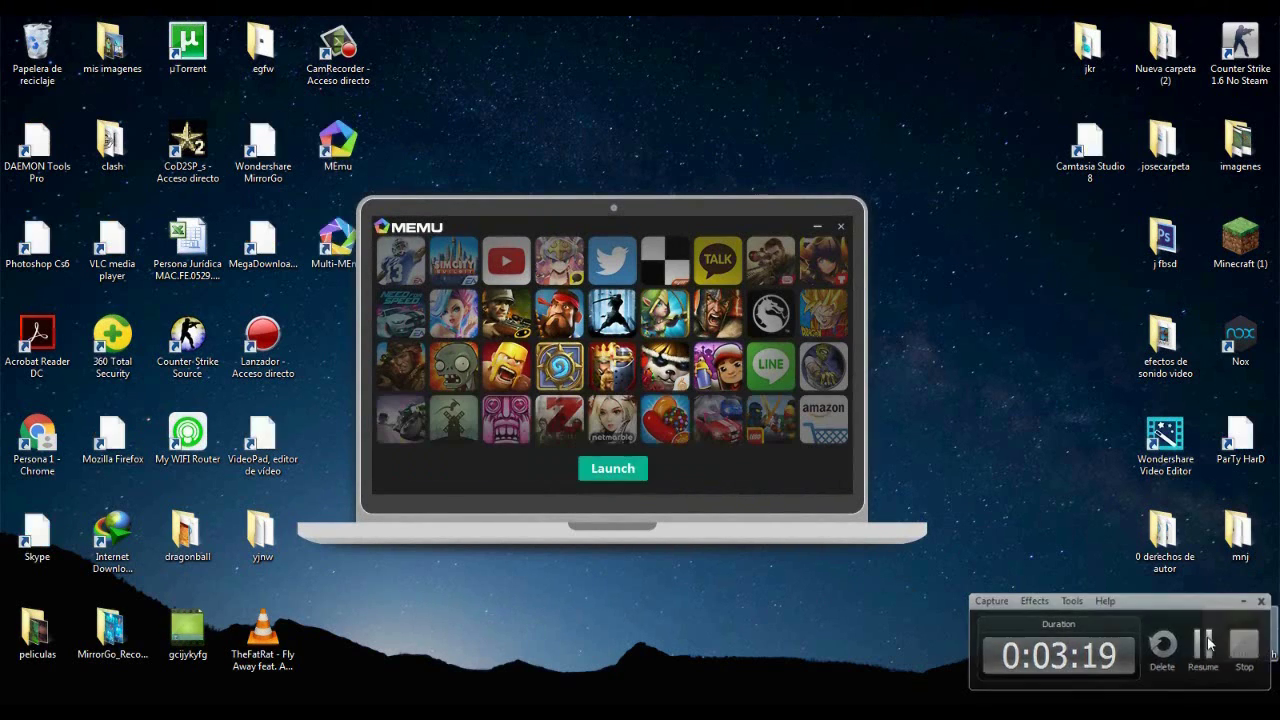
click(1205, 645)
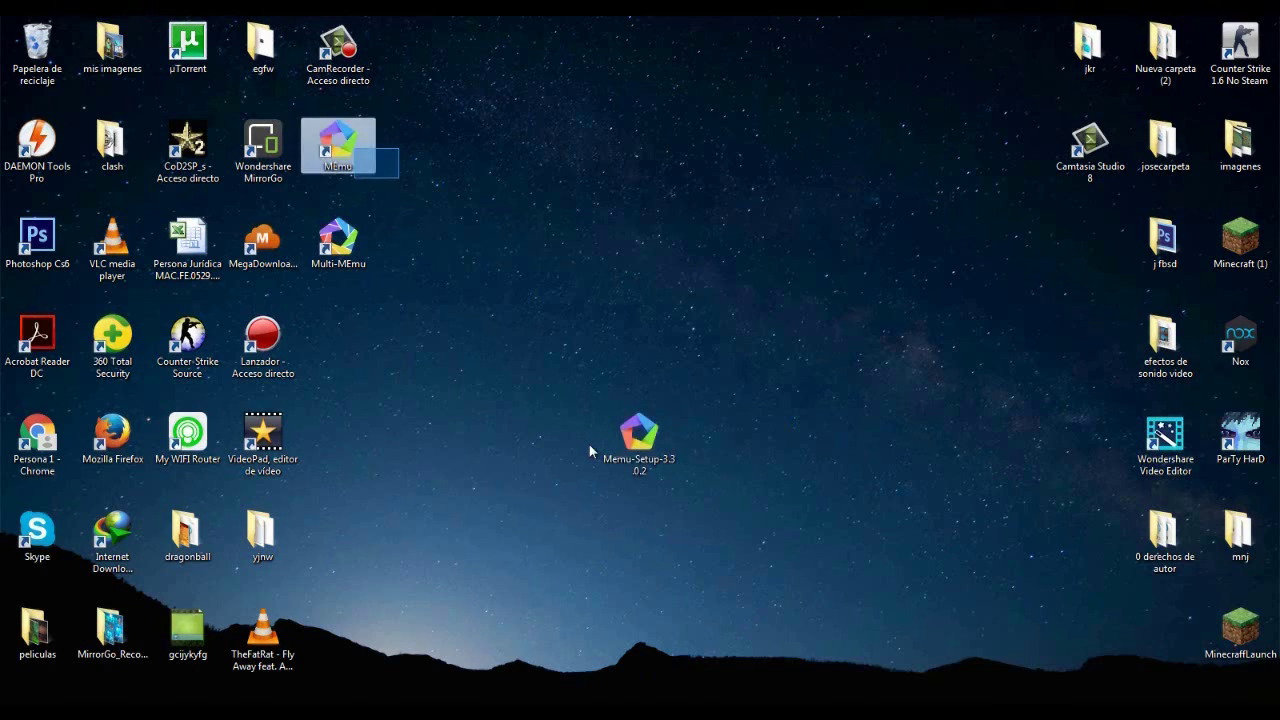
Step: Continue past the MEmu CPU virtualization warning, and page through and close the MEmu Guide
drag(405, 209, 353, 278)
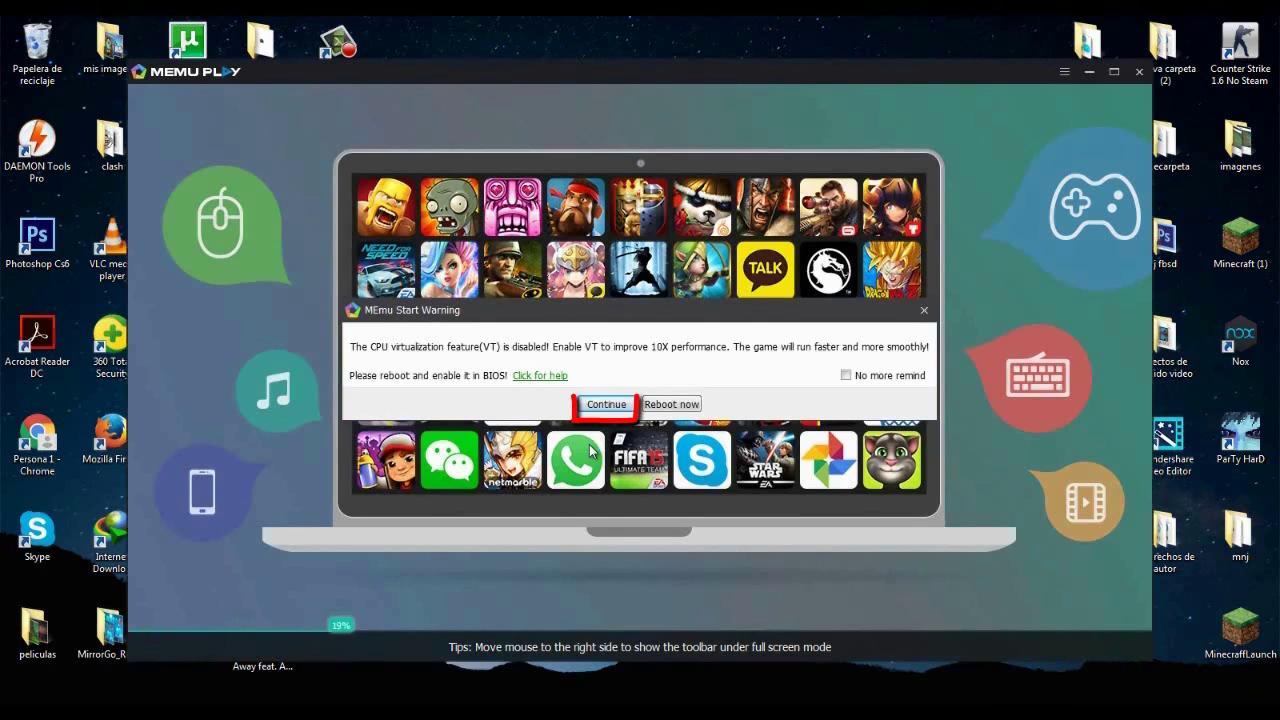
key(Return)
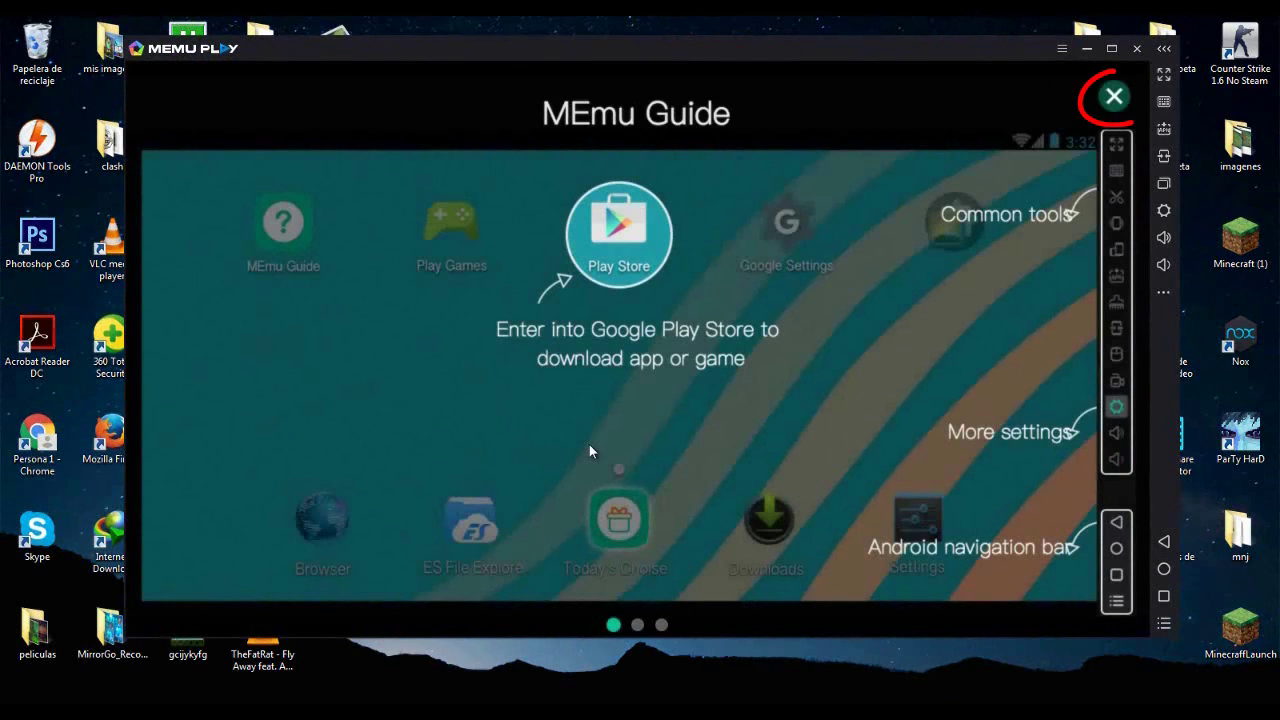
click(590, 452)
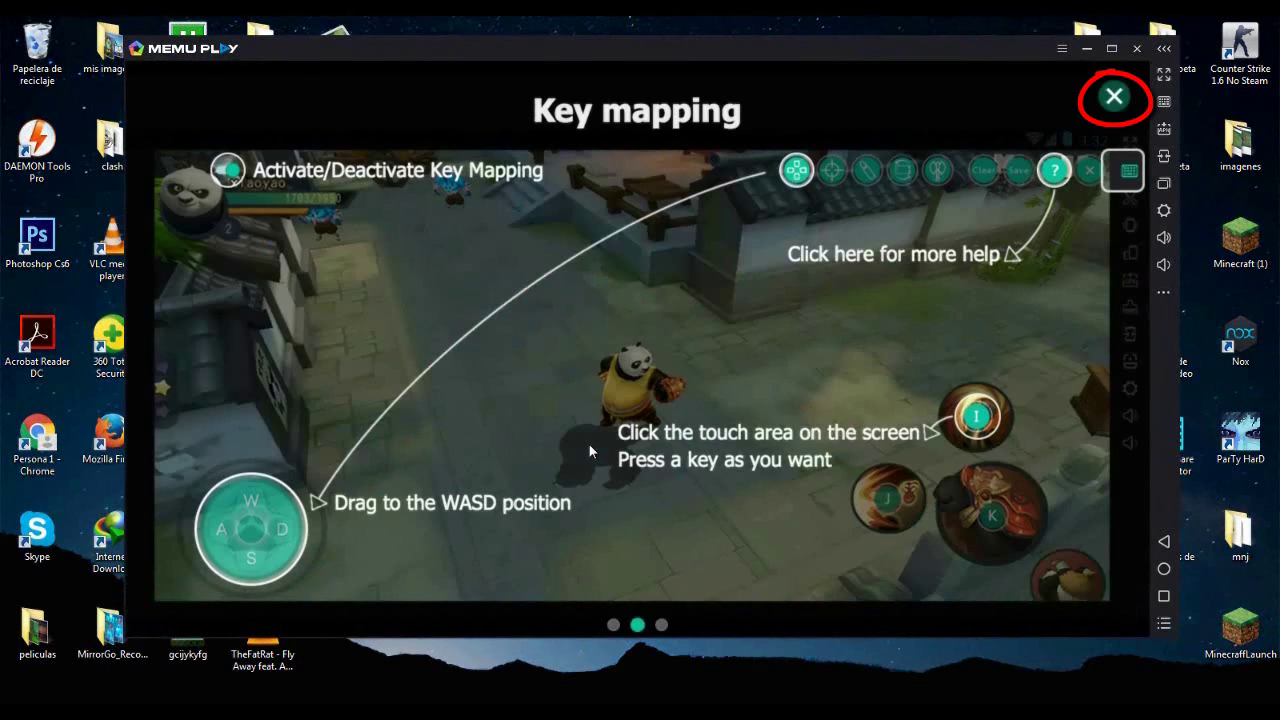
click(590, 452)
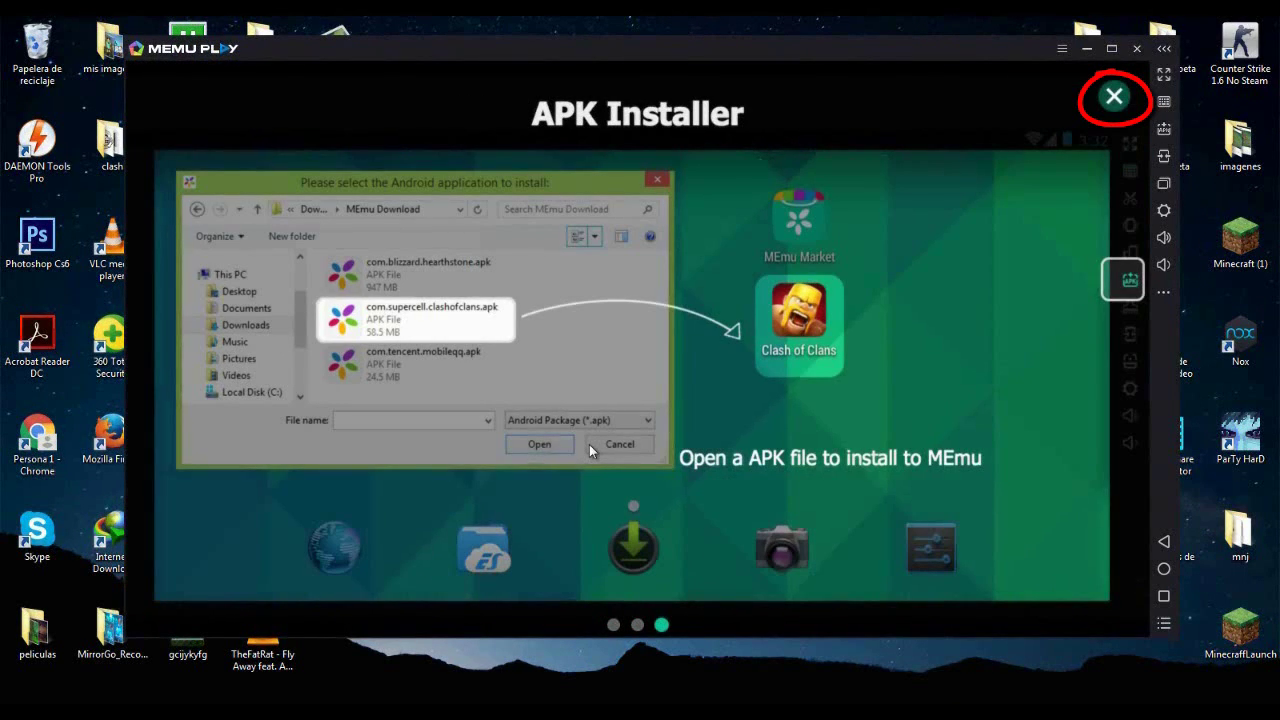
click(590, 452)
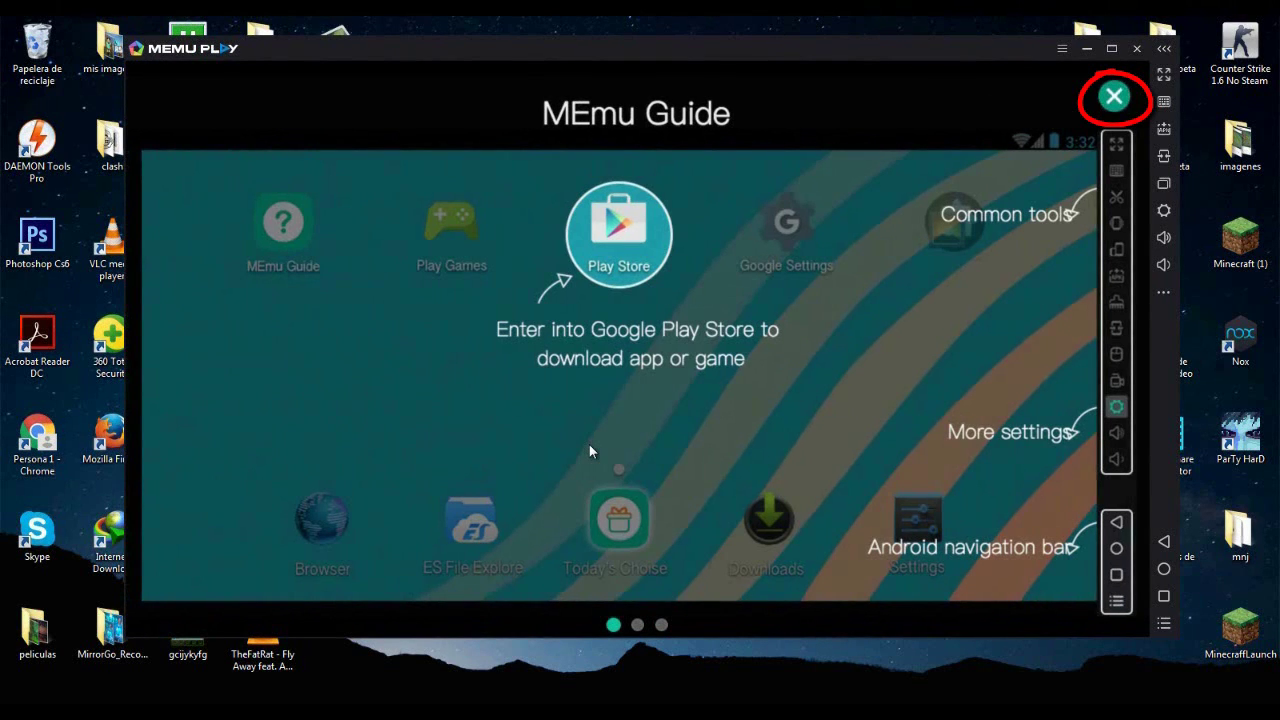
click(590, 452)
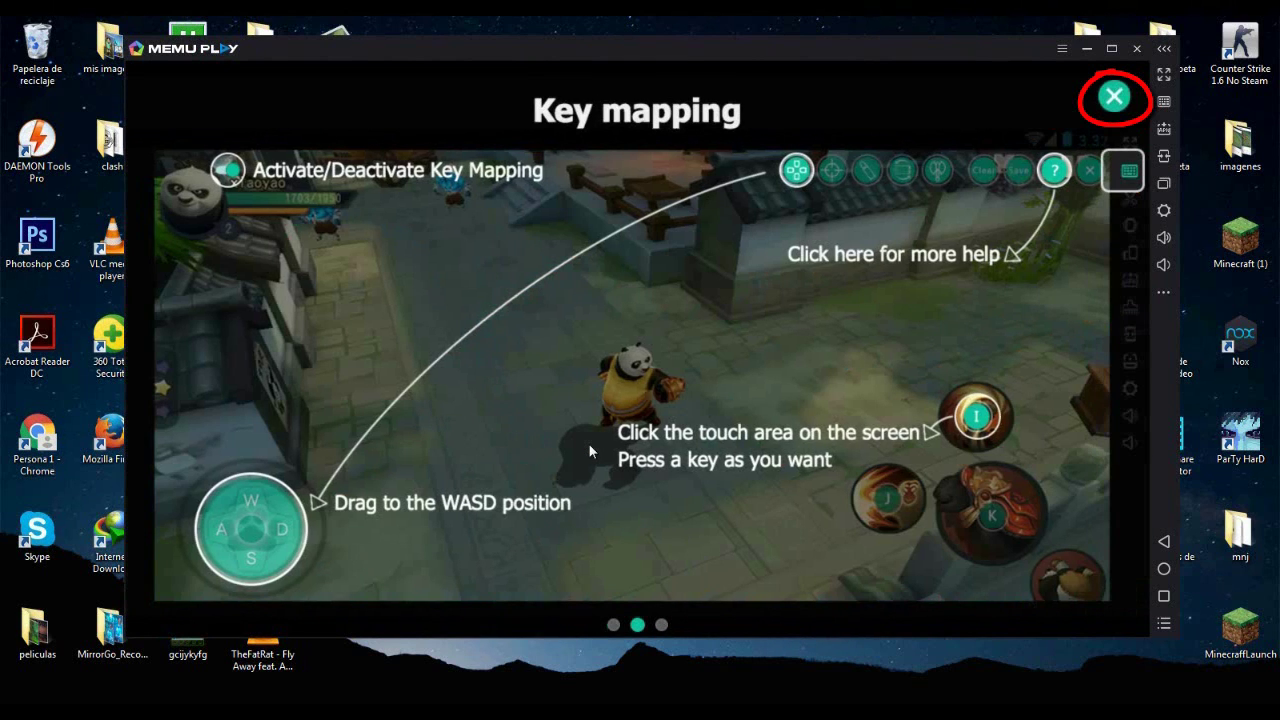
key(Escape)
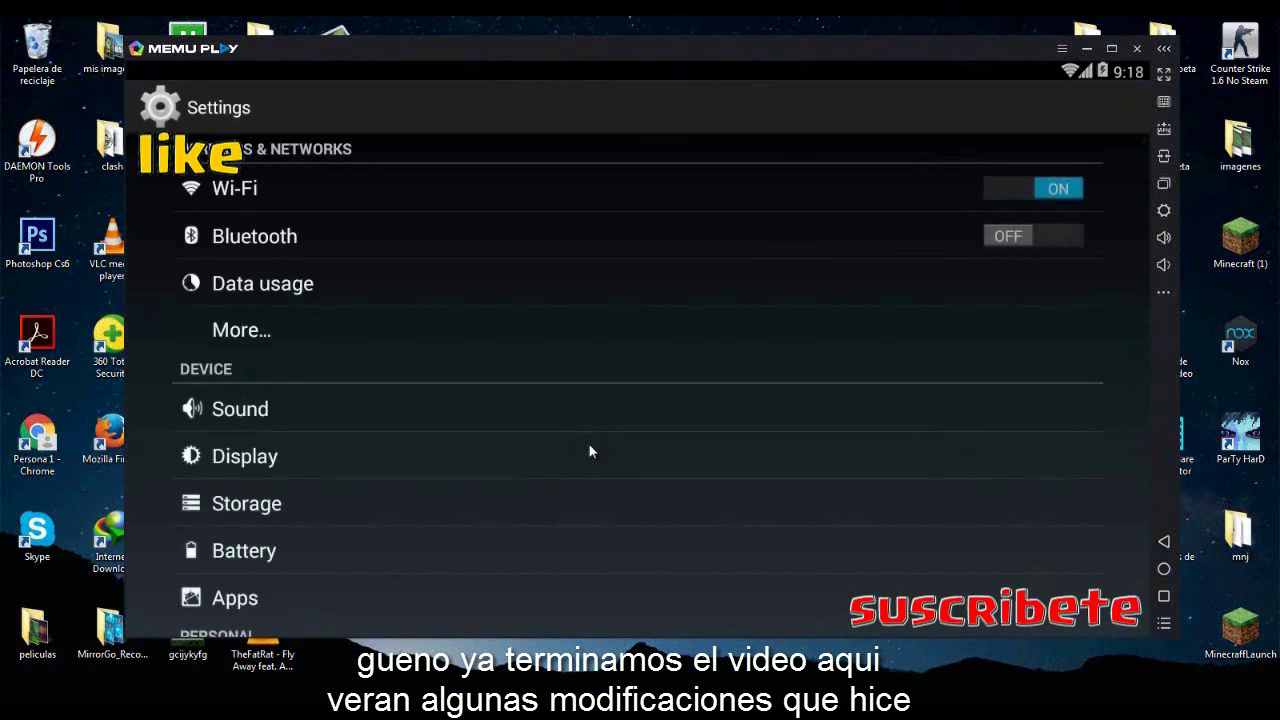
Step: Change the Android system language to Español (España) in the Language & input settings
scroll(590, 452, down, 5)
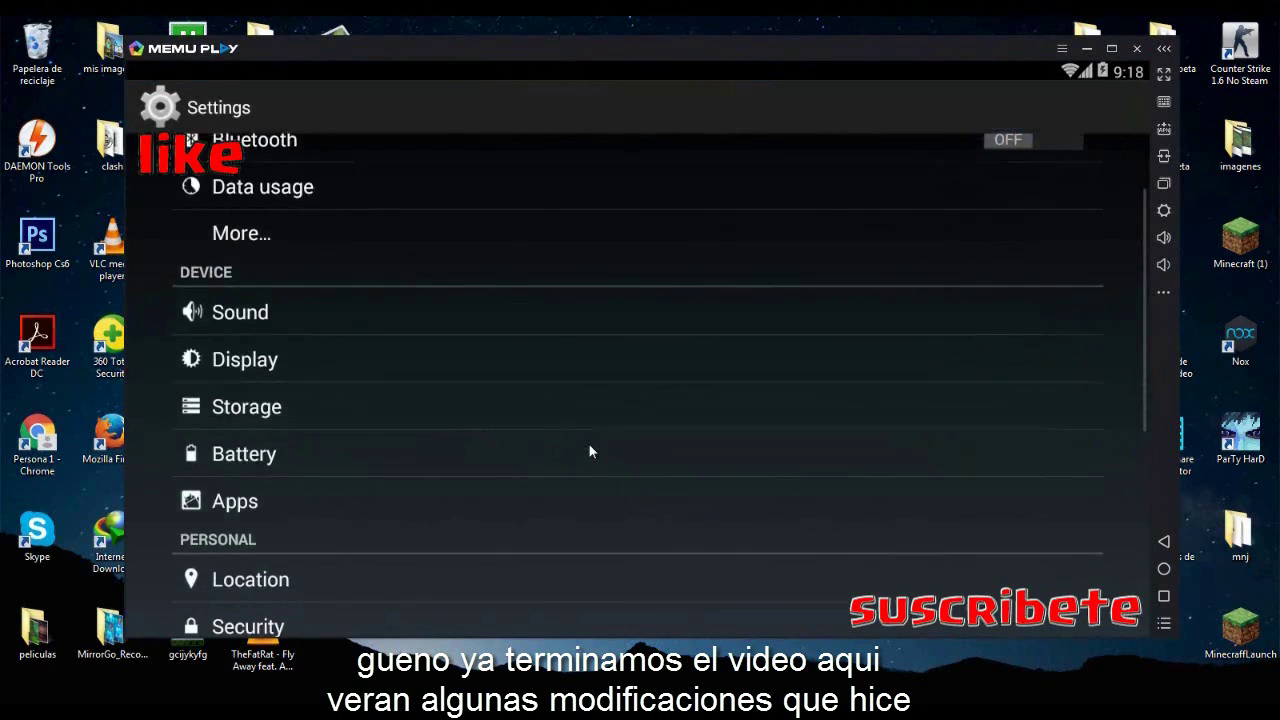
scroll(590, 452, down, 2)
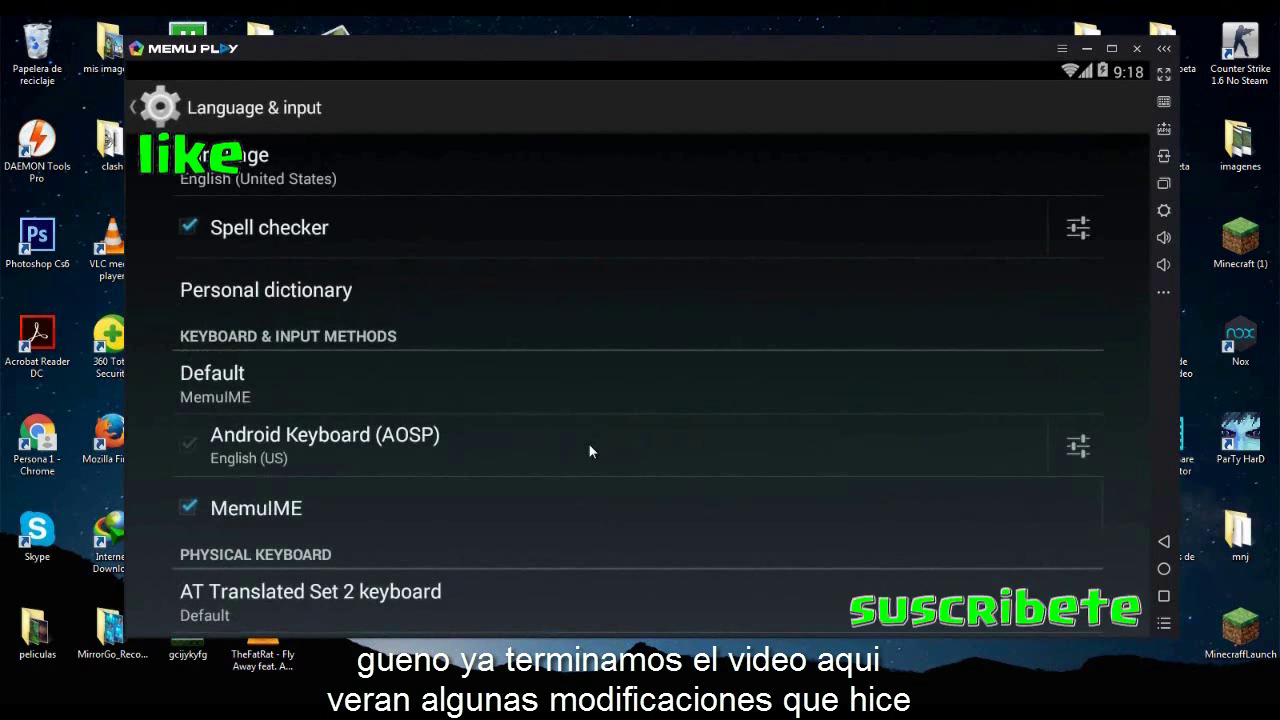
scroll(590, 451, down, 1)
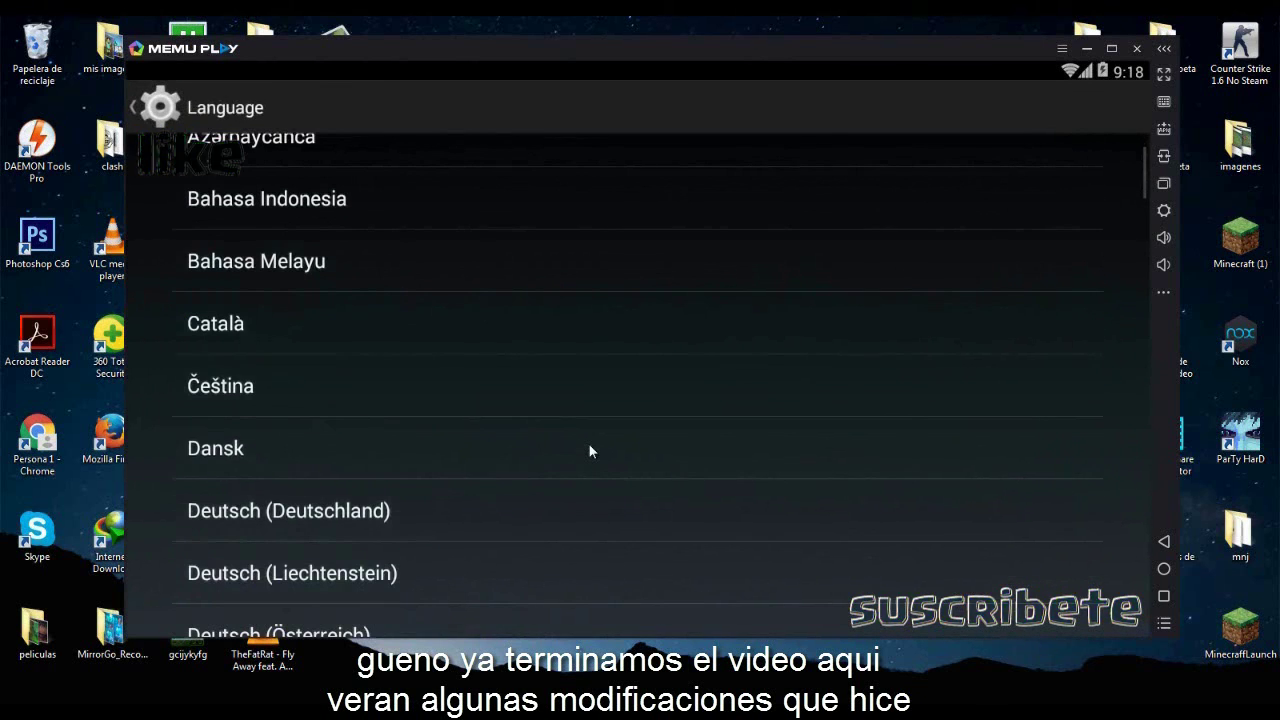
scroll(590, 451, down, 4)
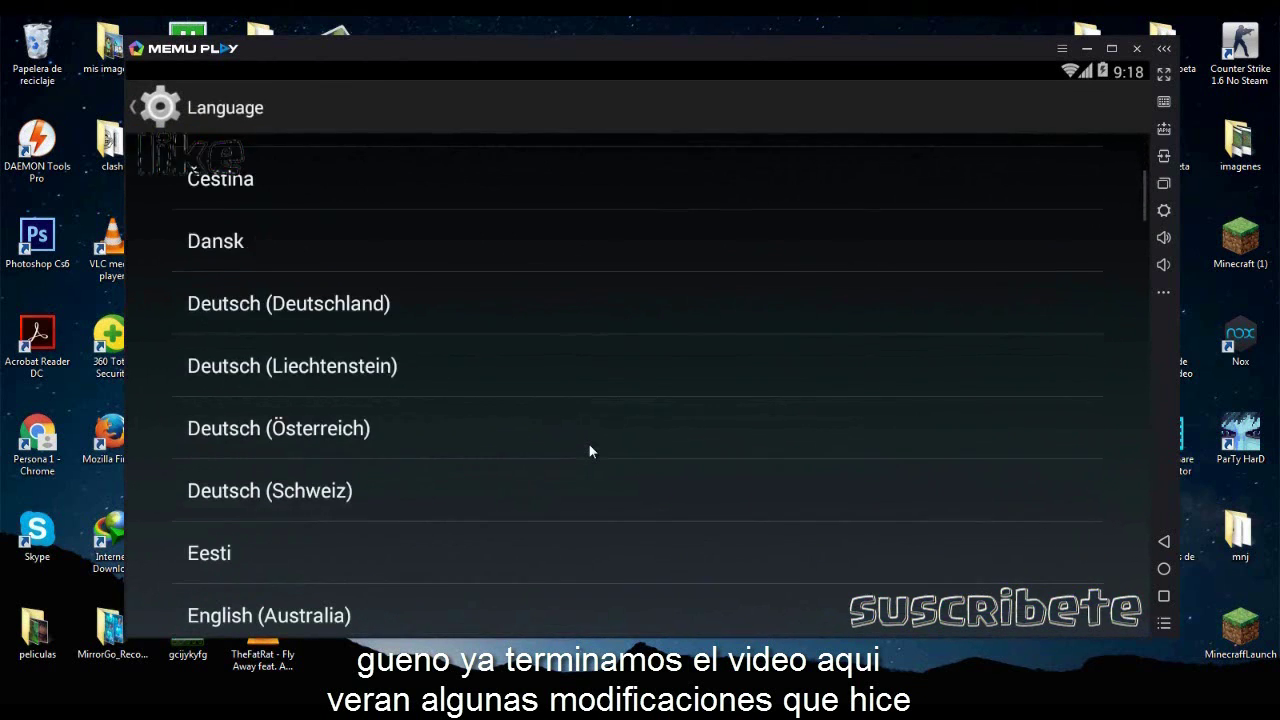
scroll(590, 451, down, 4)
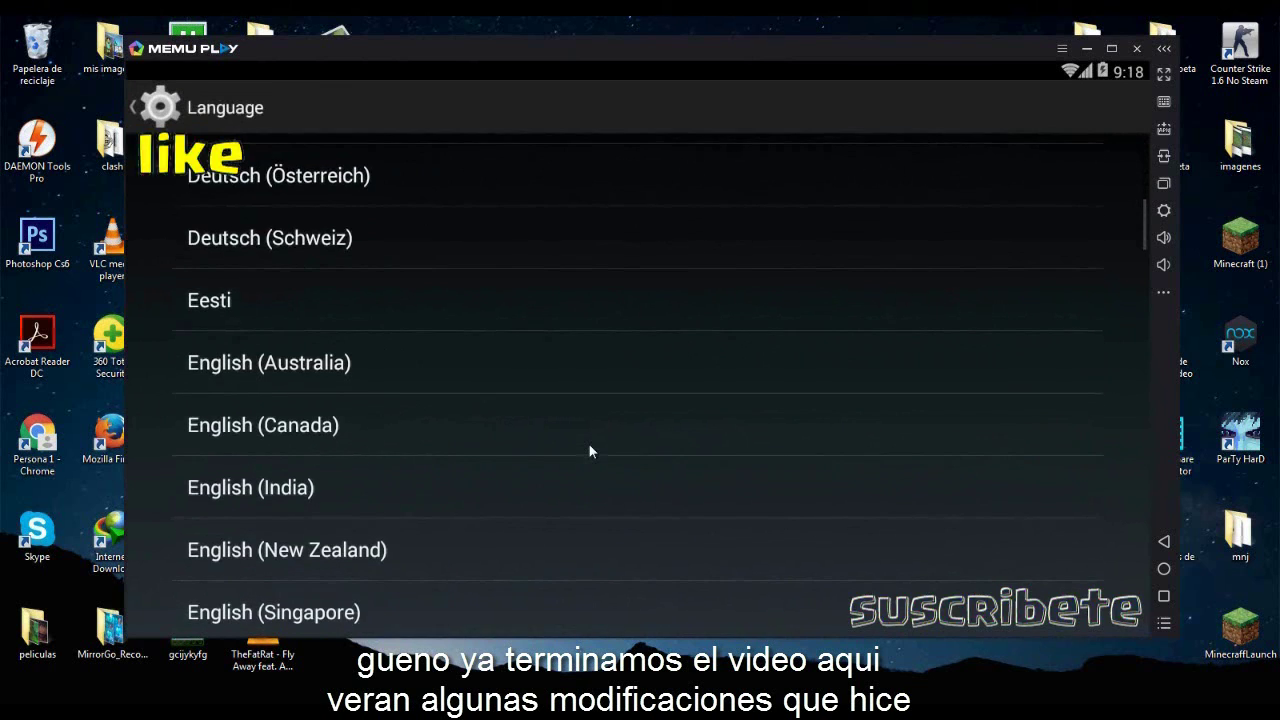
scroll(590, 451, down, 3)
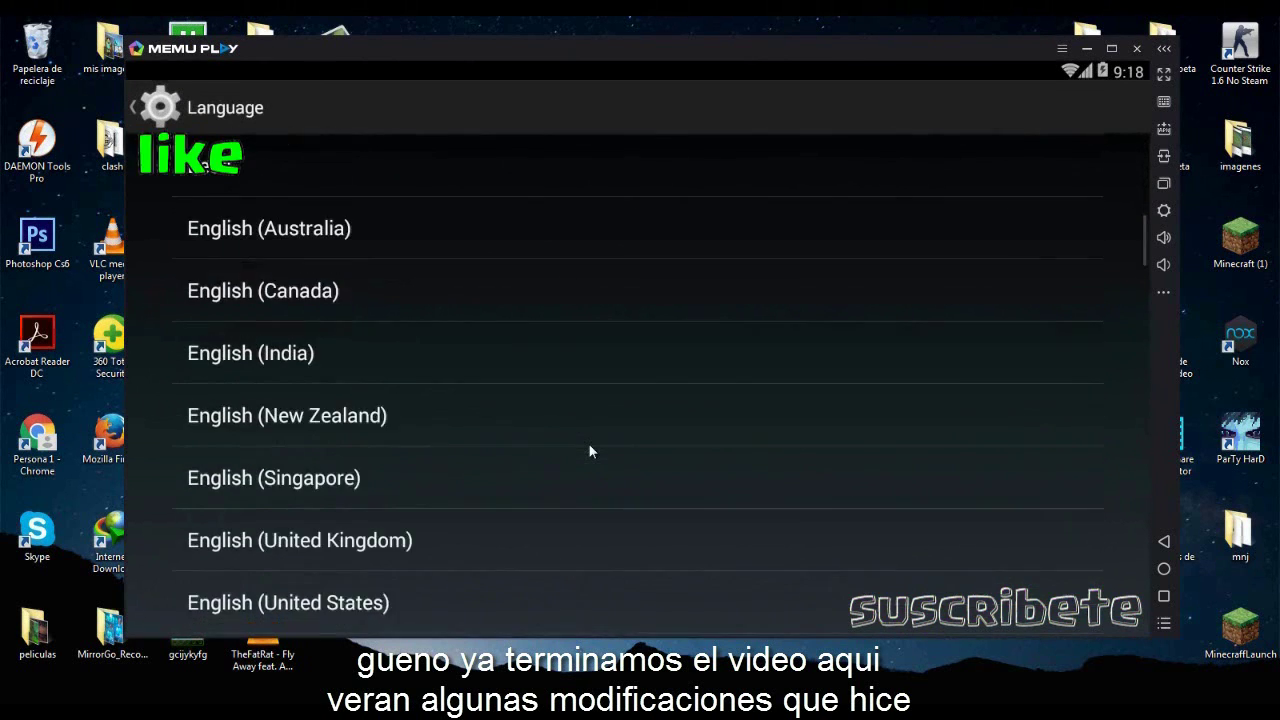
scroll(590, 451, down, 1)
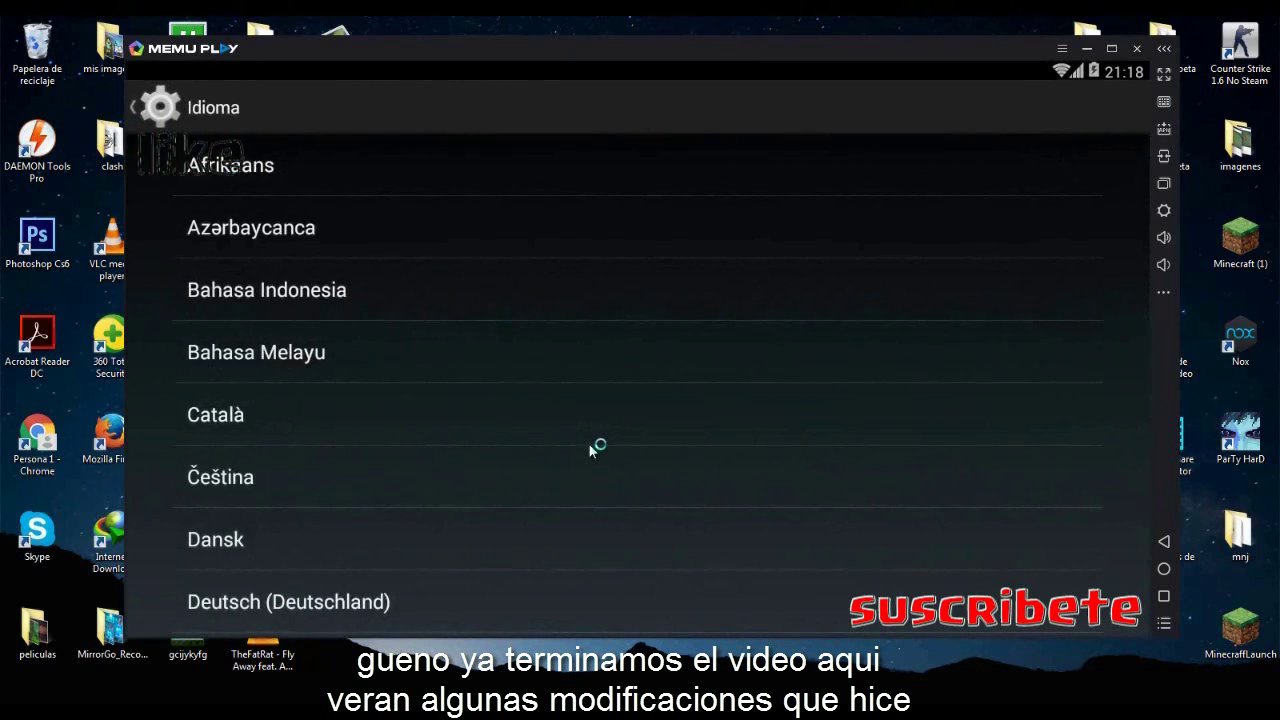
Step: Look through the Android language list for the Spanish variants and leave it without changing the selection
scroll(590, 451, down, 5)
scroll(590, 451, down, 7)
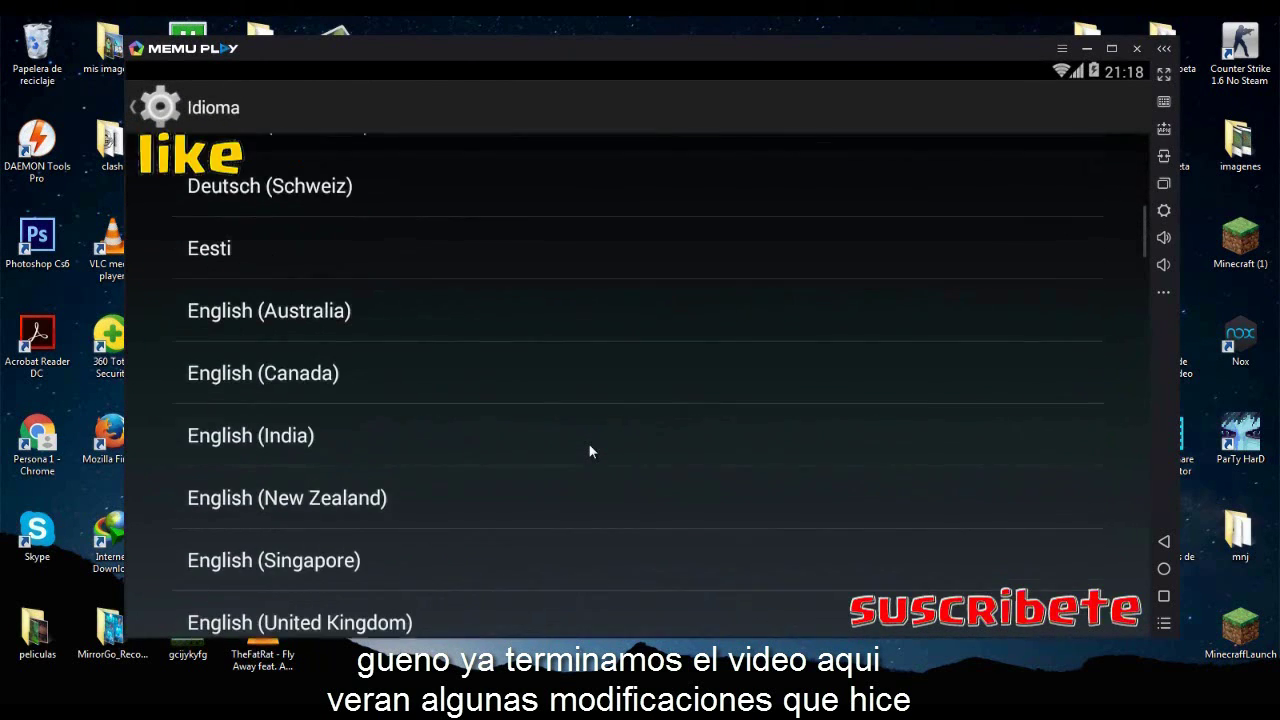
scroll(590, 451, down, 3)
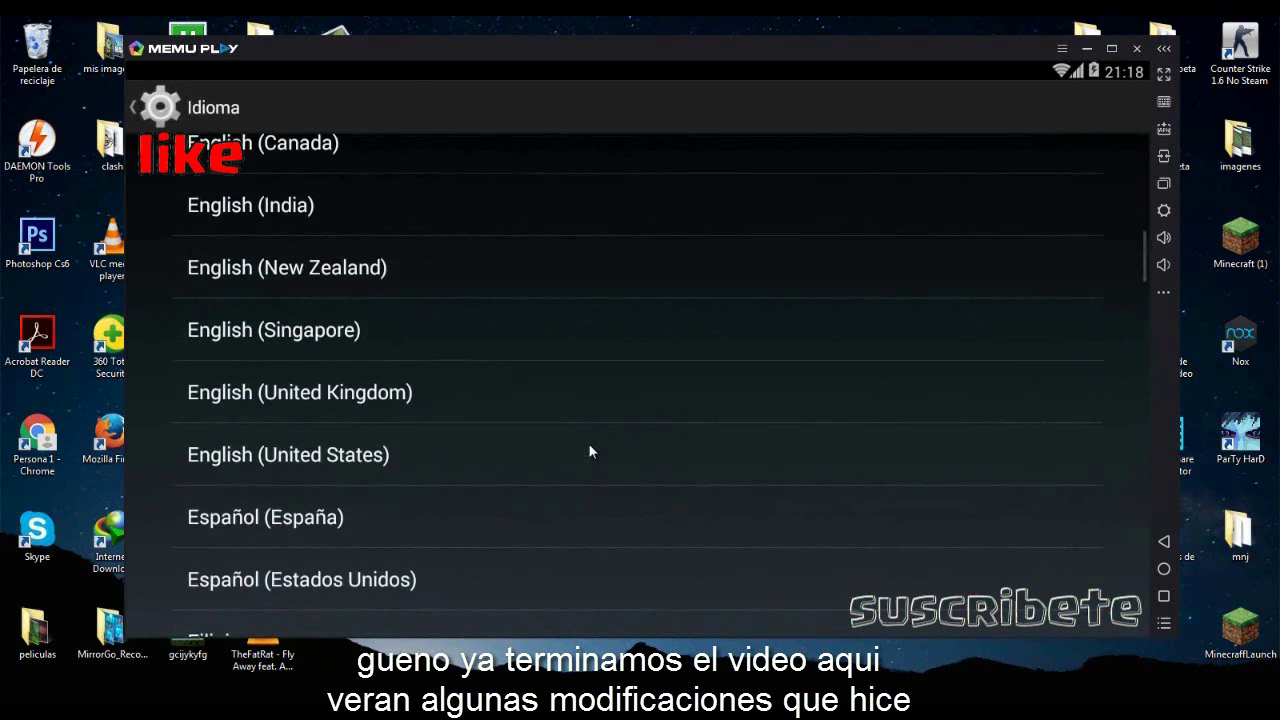
scroll(590, 451, down, 1)
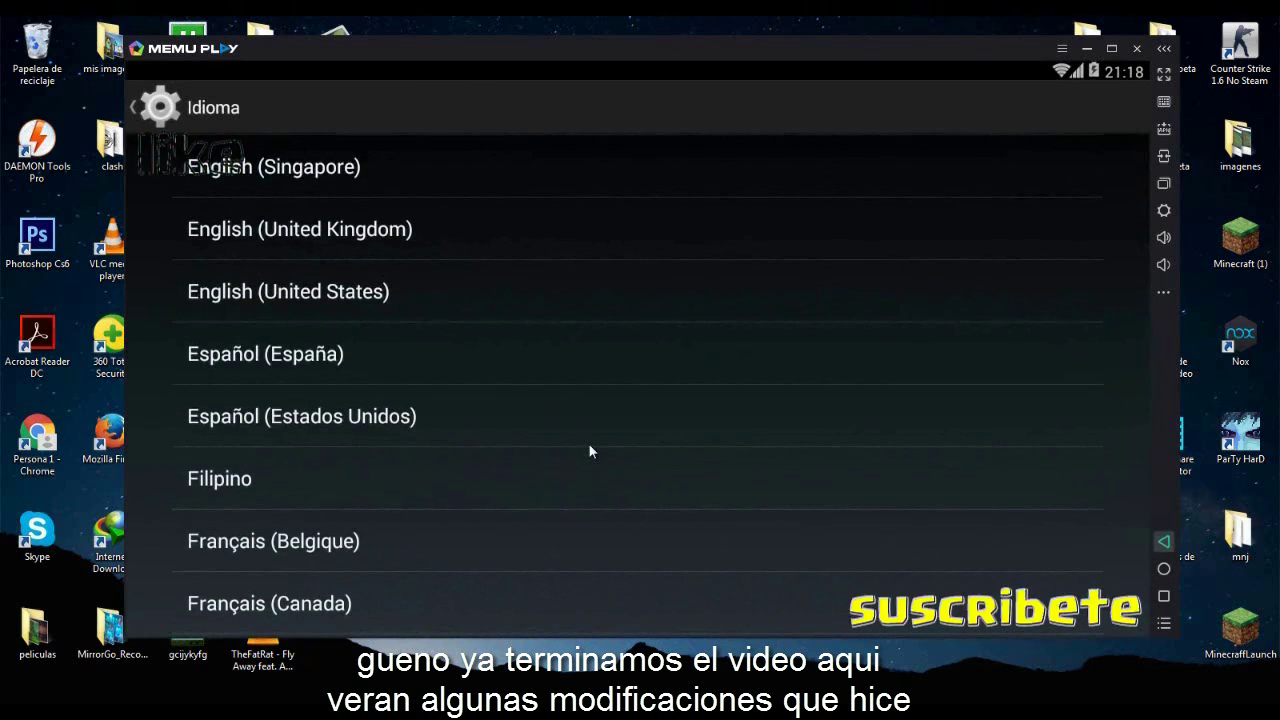
key(Escape)
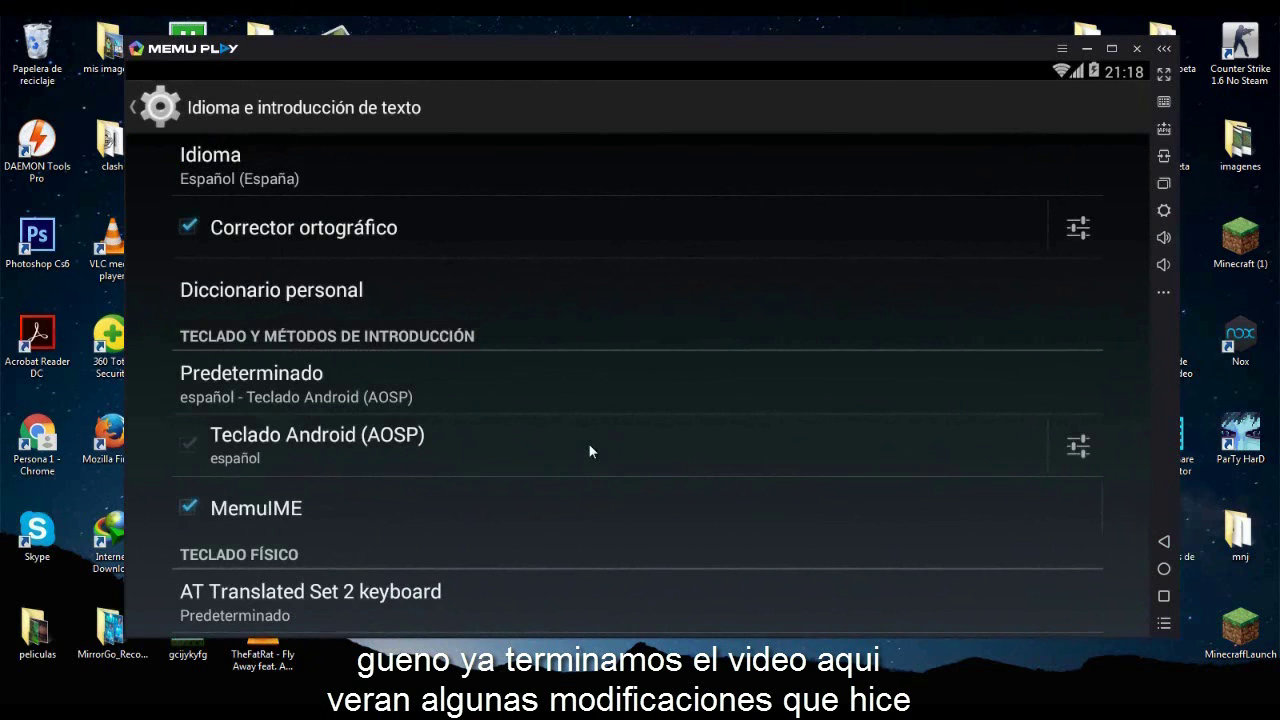
Step: View the tablet information page in the Android settings and return to the home screen
key(Escape)
scroll(590, 452, down, 4)
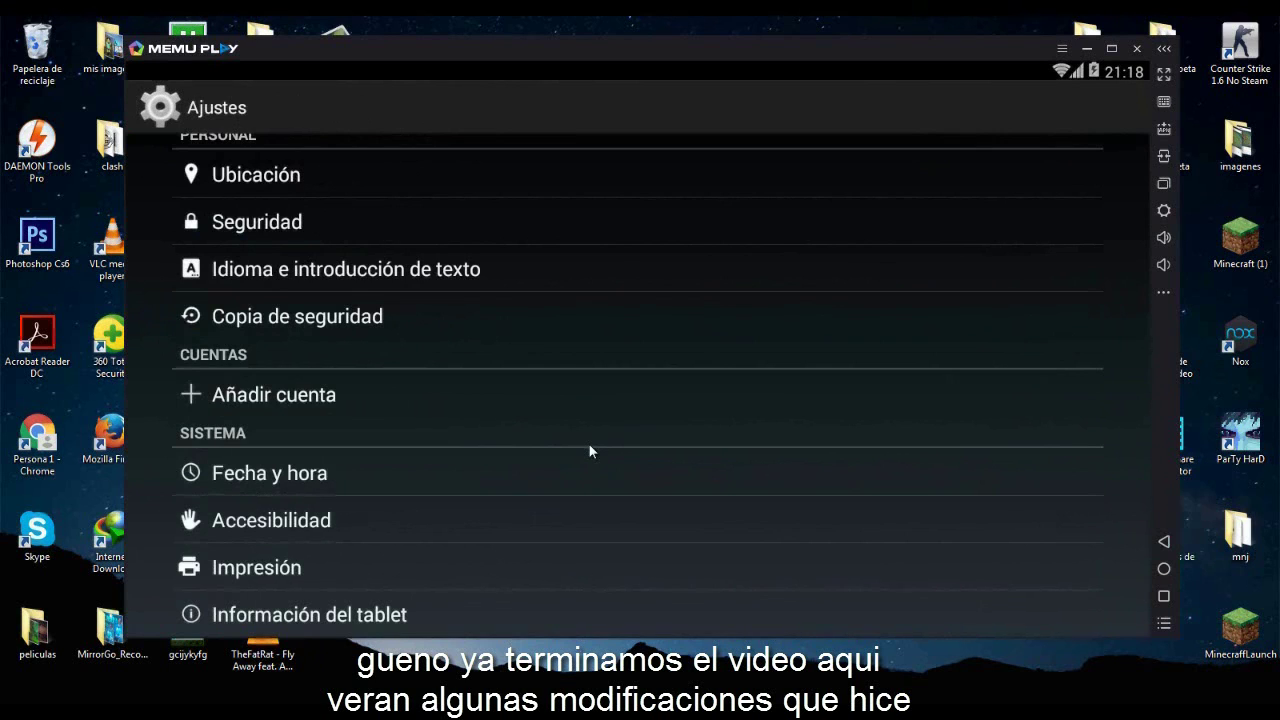
key(Return)
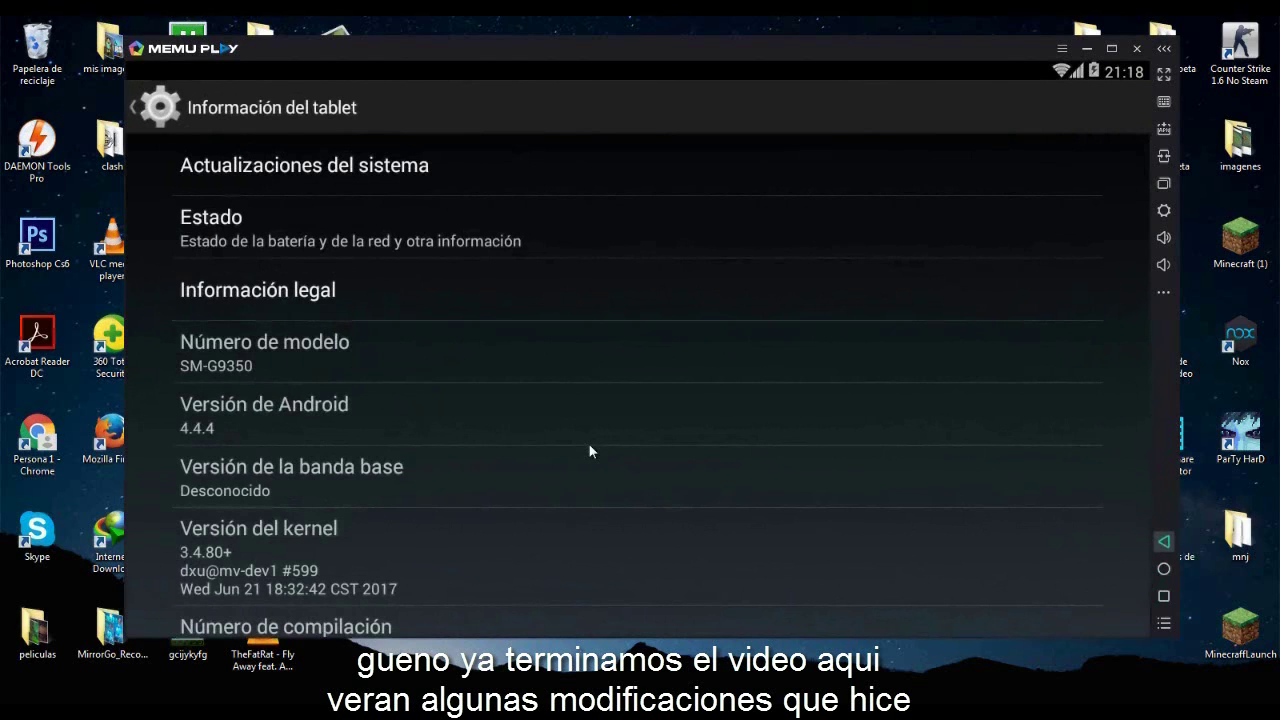
key(Escape)
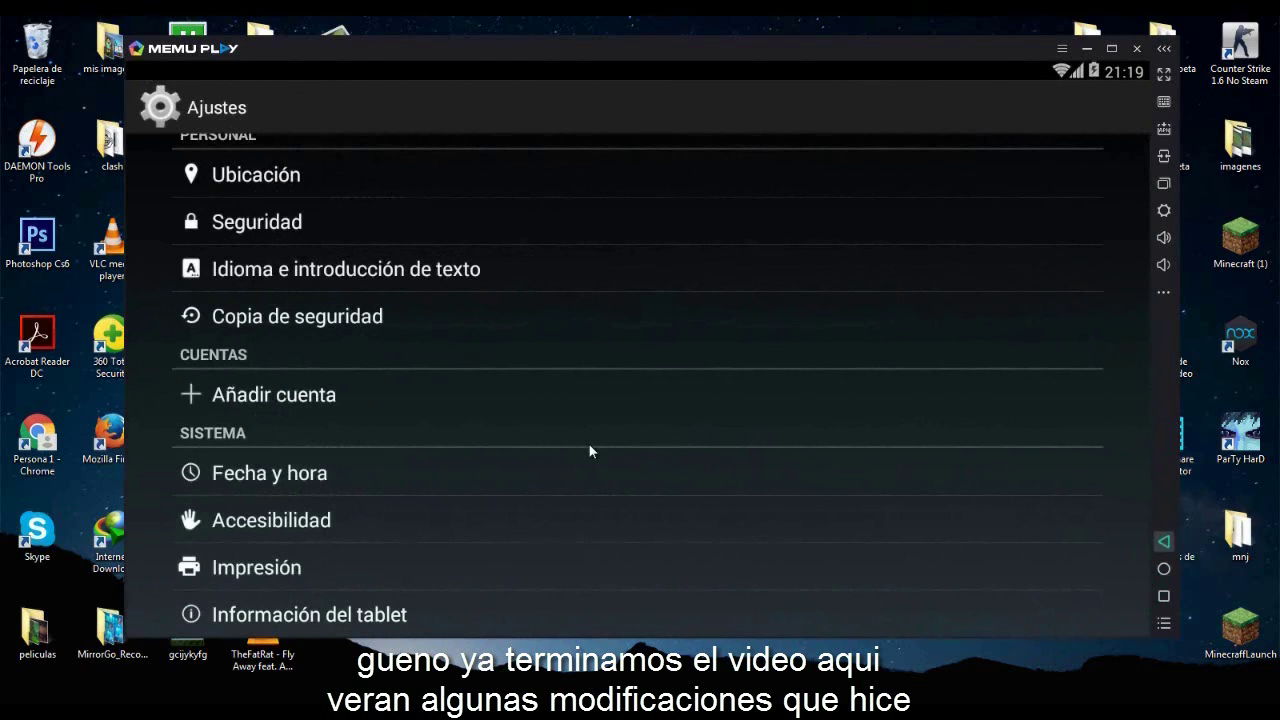
key(Escape)
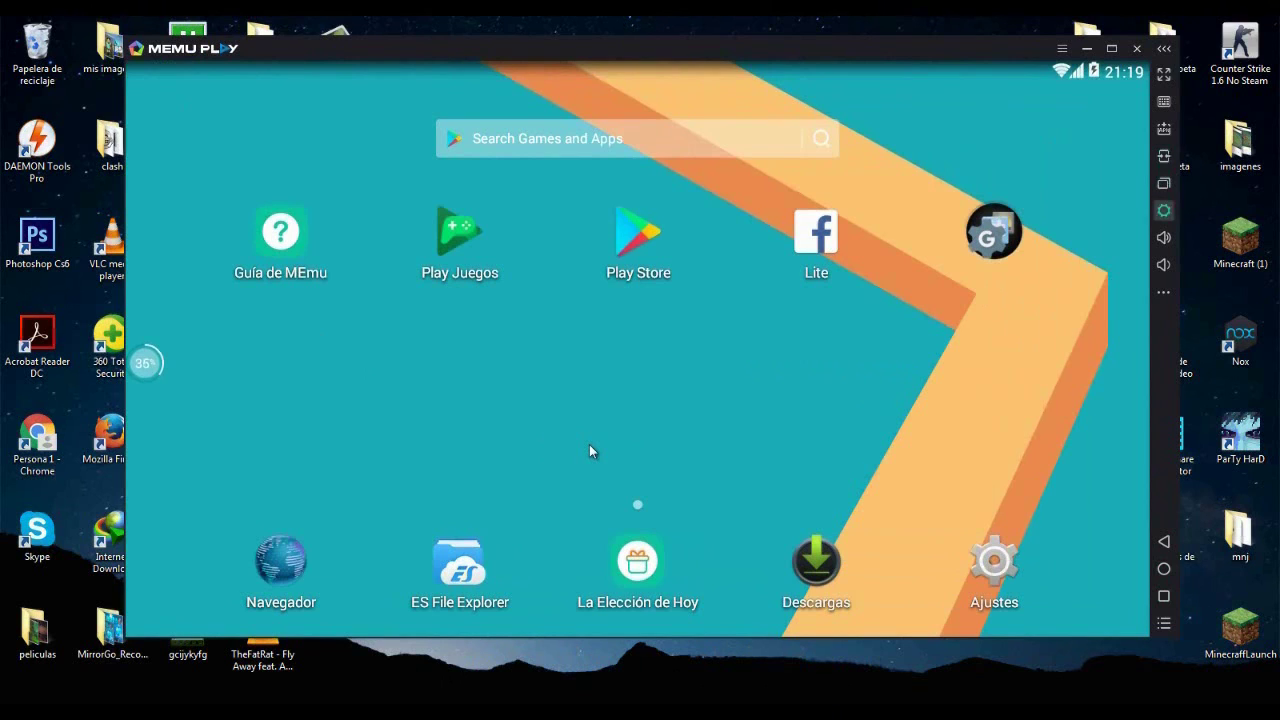
Step: Open the emulator settings and examine the advanced device model and telecom operator options
click(1164, 211)
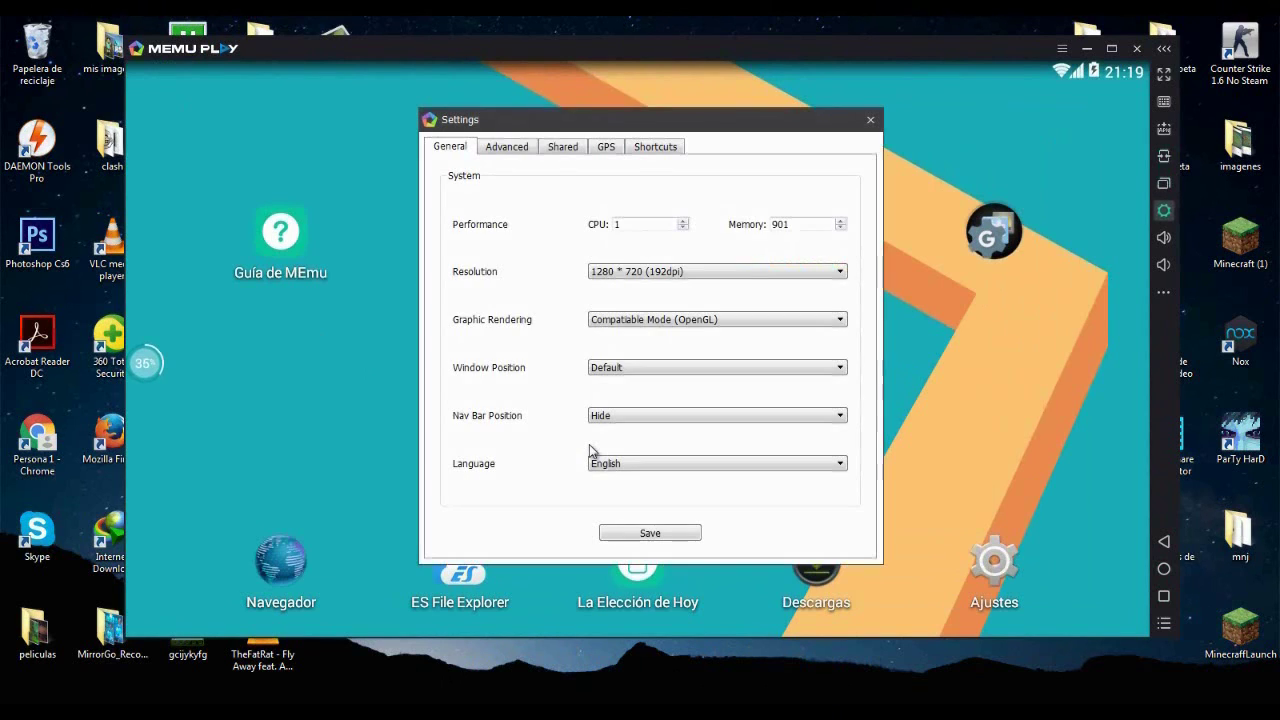
click(506, 146)
click(630, 207)
click(630, 207)
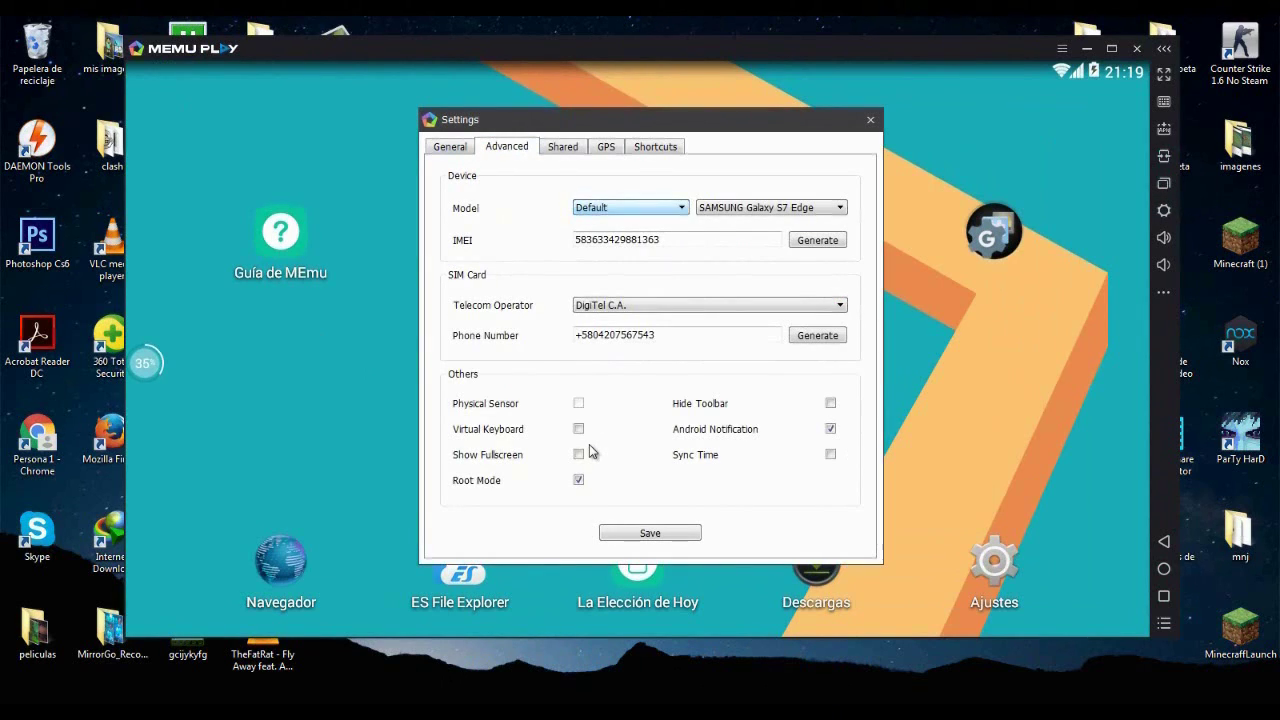
click(770, 207)
click(770, 207)
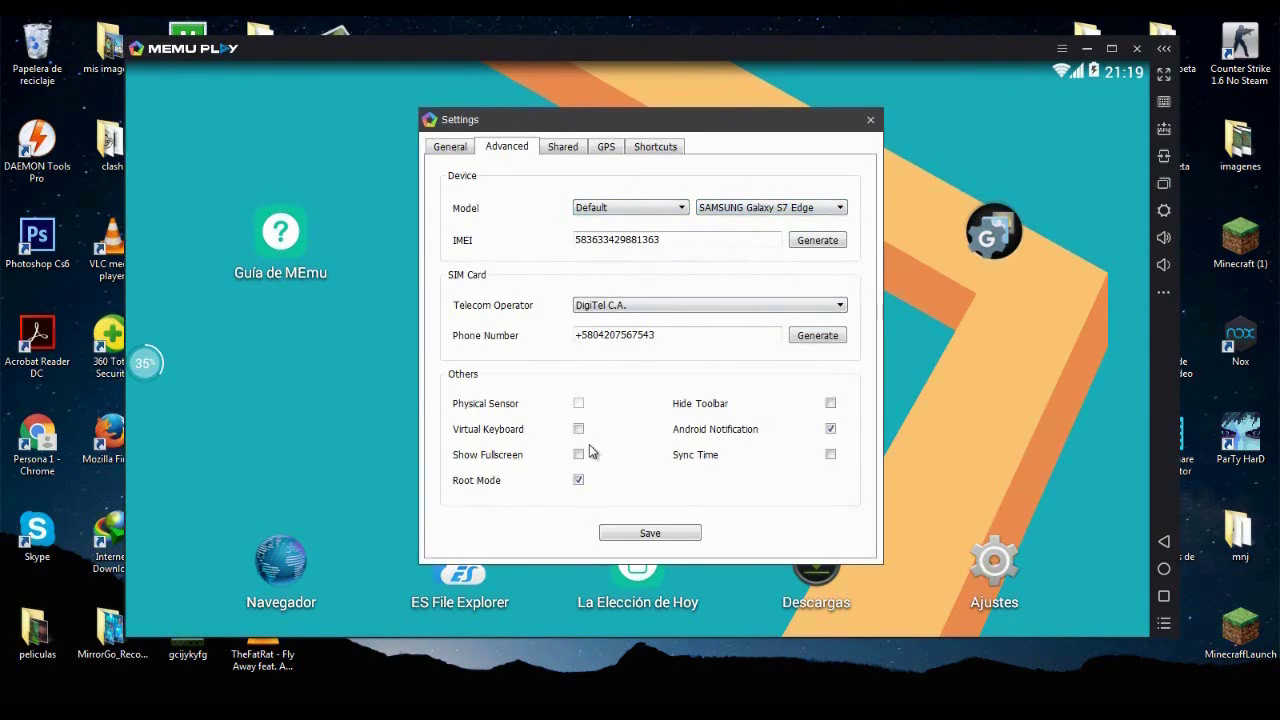
click(708, 305)
key(Escape)
Step: Examine the general options for resolution, graphic rendering, window position and navigation bar position
key(ctrl+shift+Tab)
key(alt+Down)
key(Escape)
key(Tab)
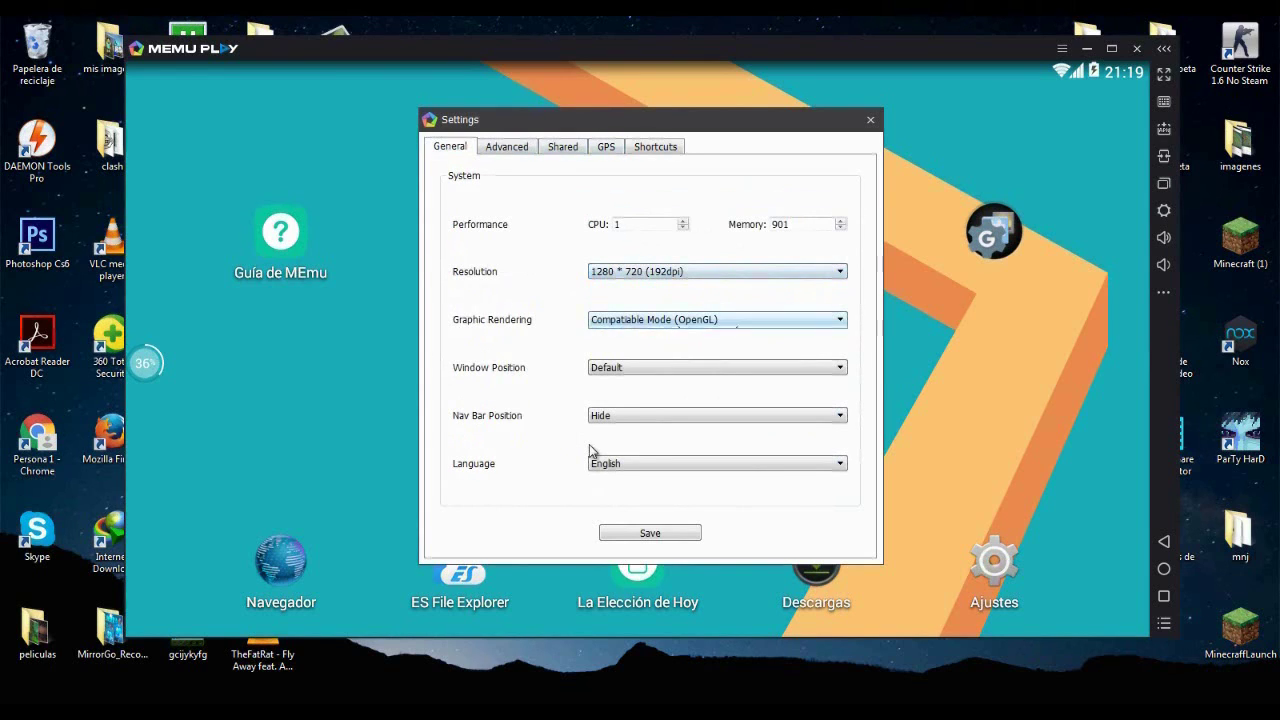
key(alt+Down)
key(Escape)
key(alt+Down)
key(Escape)
key(Tab)
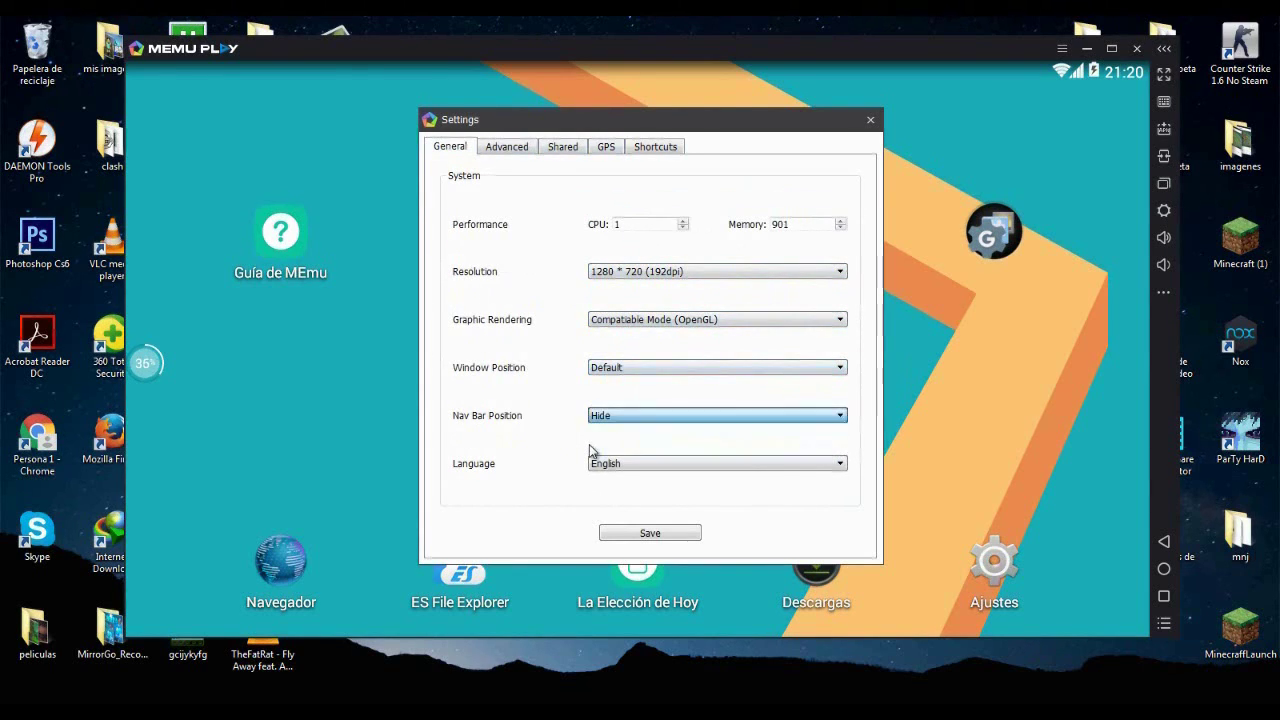
Step: Set the emulator's interface language to Español and save the settings
key(Tab)
key(alt+Down)
scroll(711, 527, down, 1)
key(Down)
key(Down)
key(Down)
key(Down)
key(Down)
key(Down)
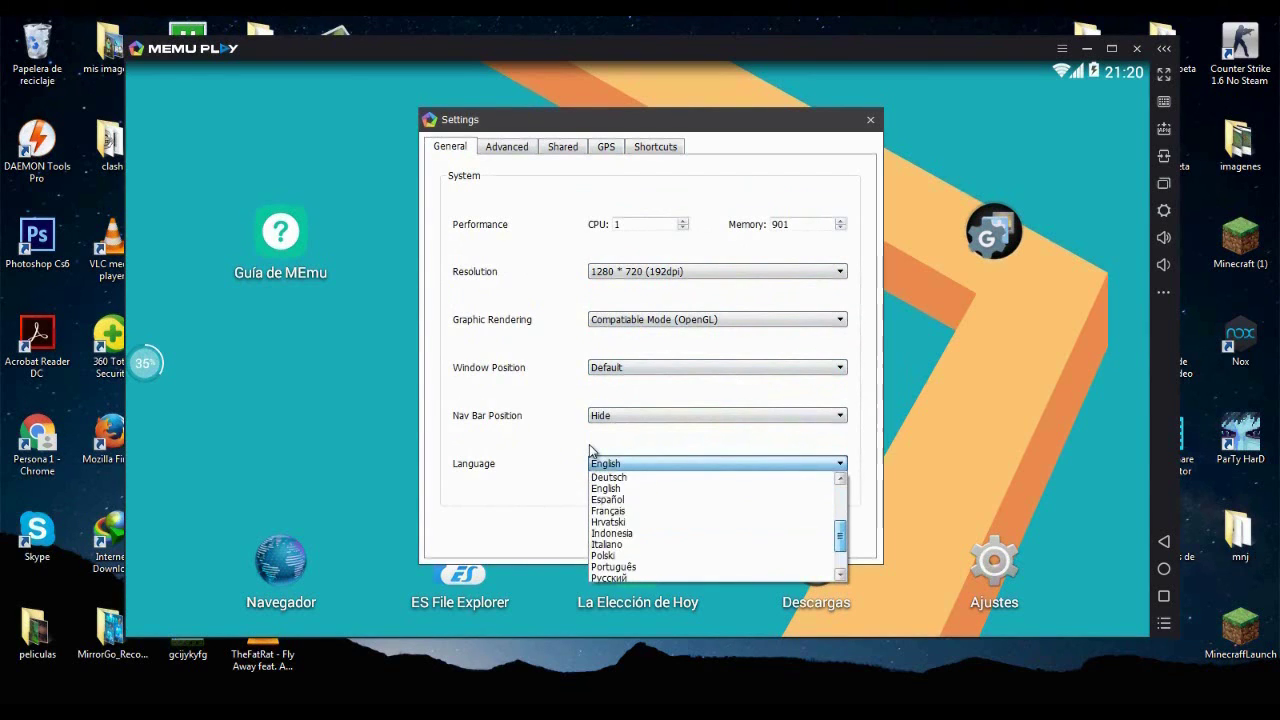
key(Return)
key(Return)
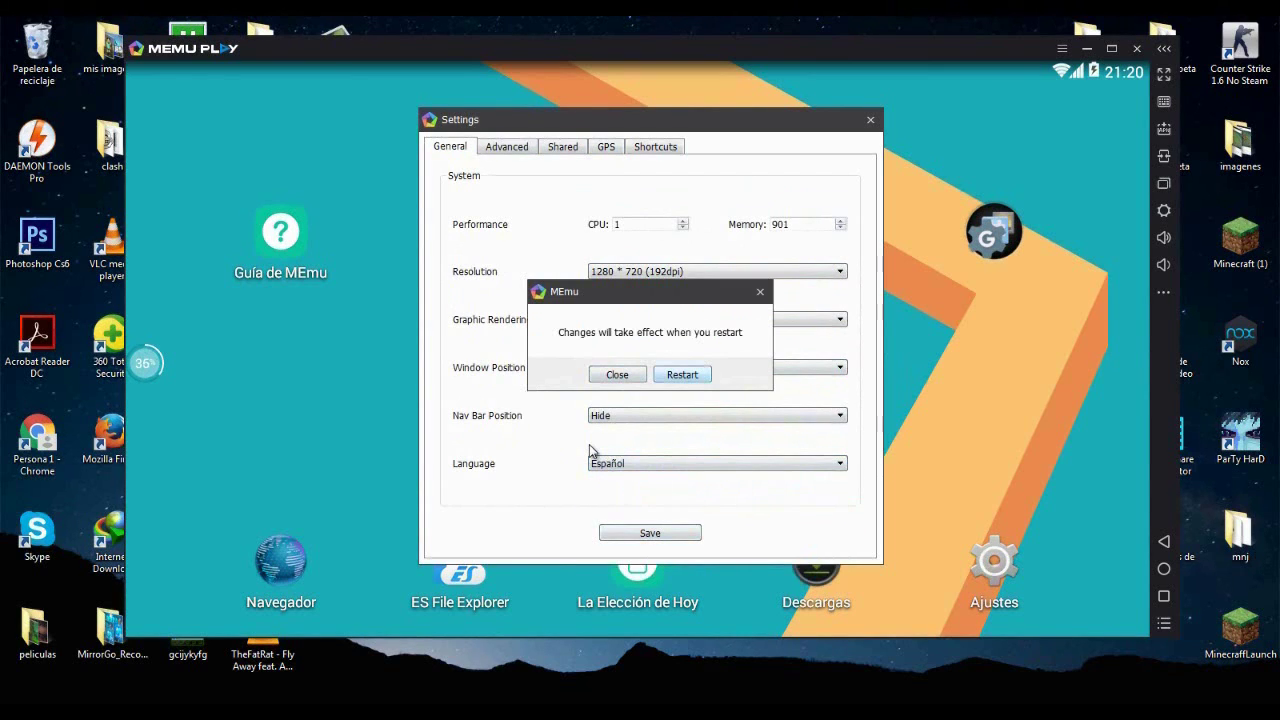
Step: Dismiss the restart prompt and set the device model type to Custom in the advanced emulator settings
key(Escape)
key(ctrl+shift+Tab)
key(ctrl+shift+Tab)
key(ctrl+shift+Tab)
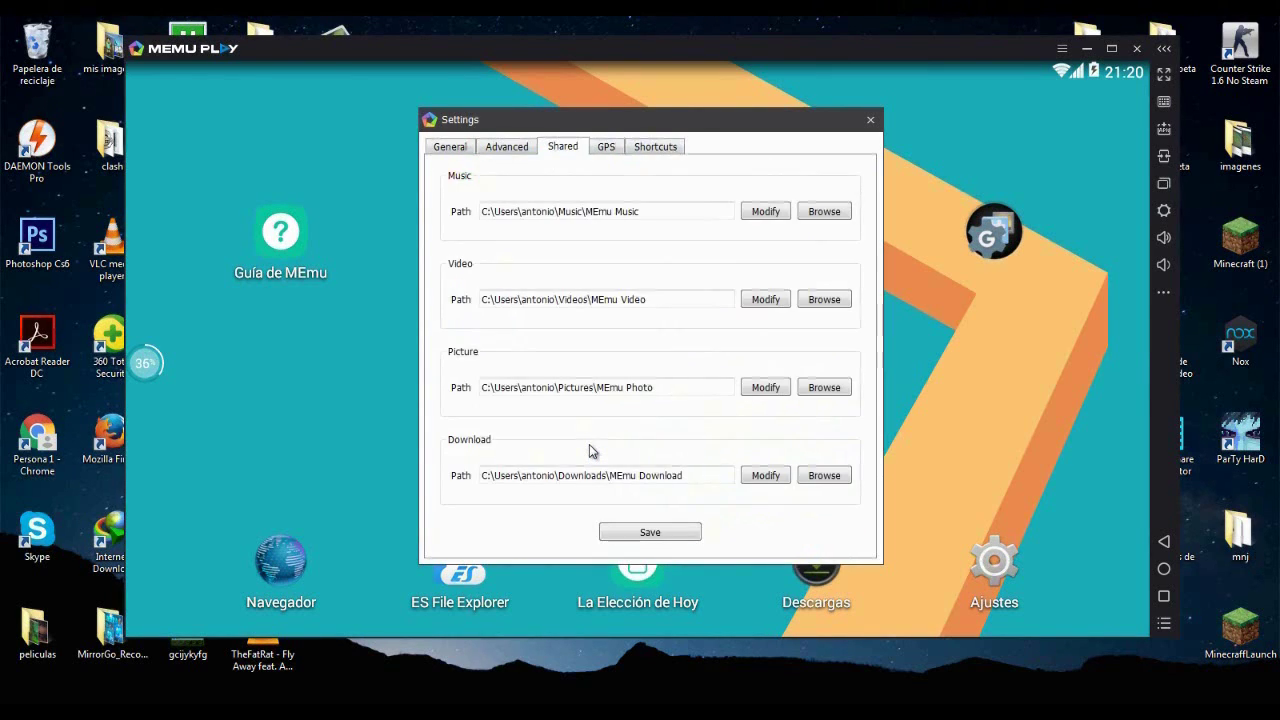
key(ctrl+shift+Tab)
key(alt+Down)
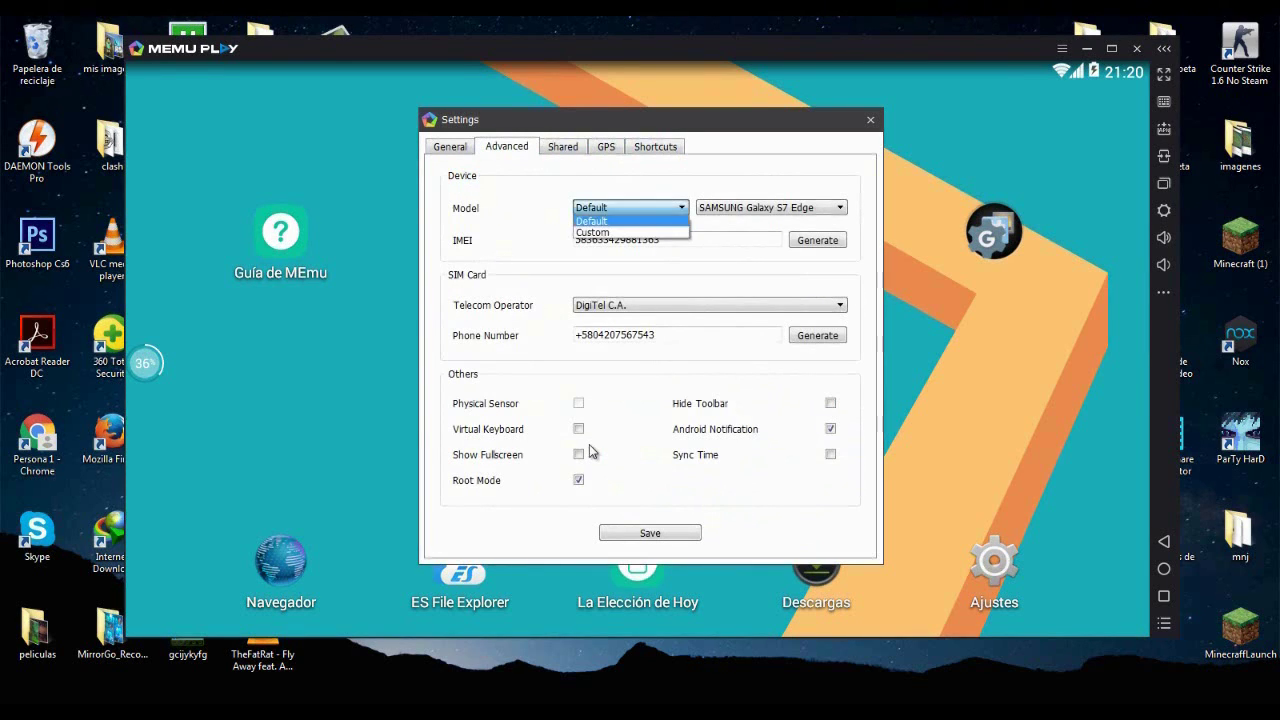
key(Down)
key(Return)
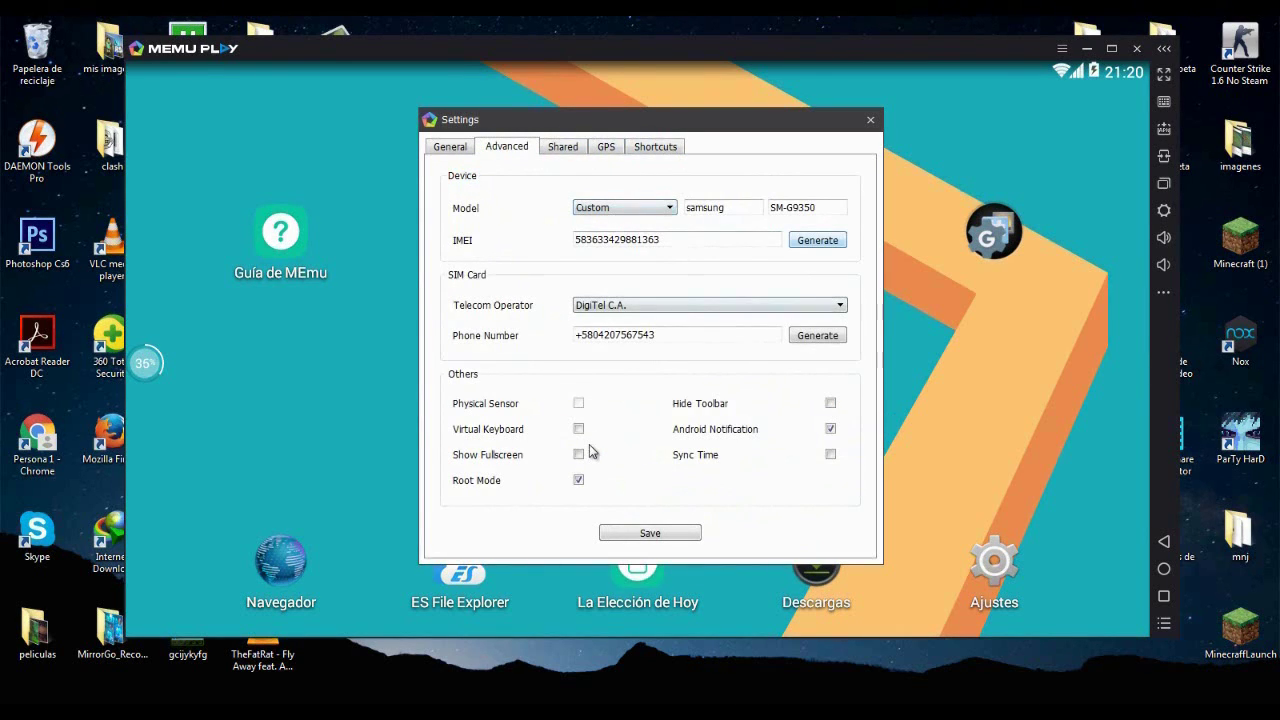
Step: Set the telecom operator to Movistar/TelCel and generate a new SIM phone number
key(Tab)
key(alt+Down)
key(Down)
key(Down)
key(Return)
key(Tab)
key(Tab)
key(space)
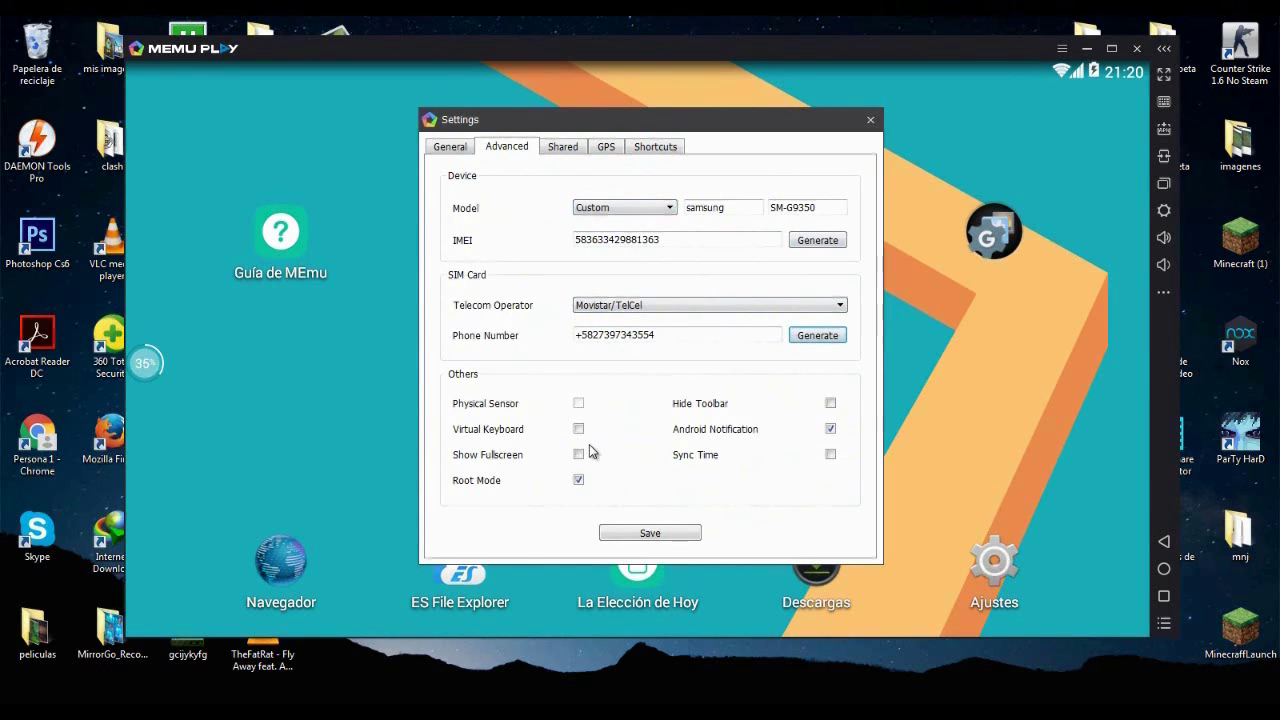
Step: Check the general resolution and navigation bar options, and save the settings with an emulator restart
key(ctrl+shift+Tab)
key(Tab)
key(Tab)
key(Tab)
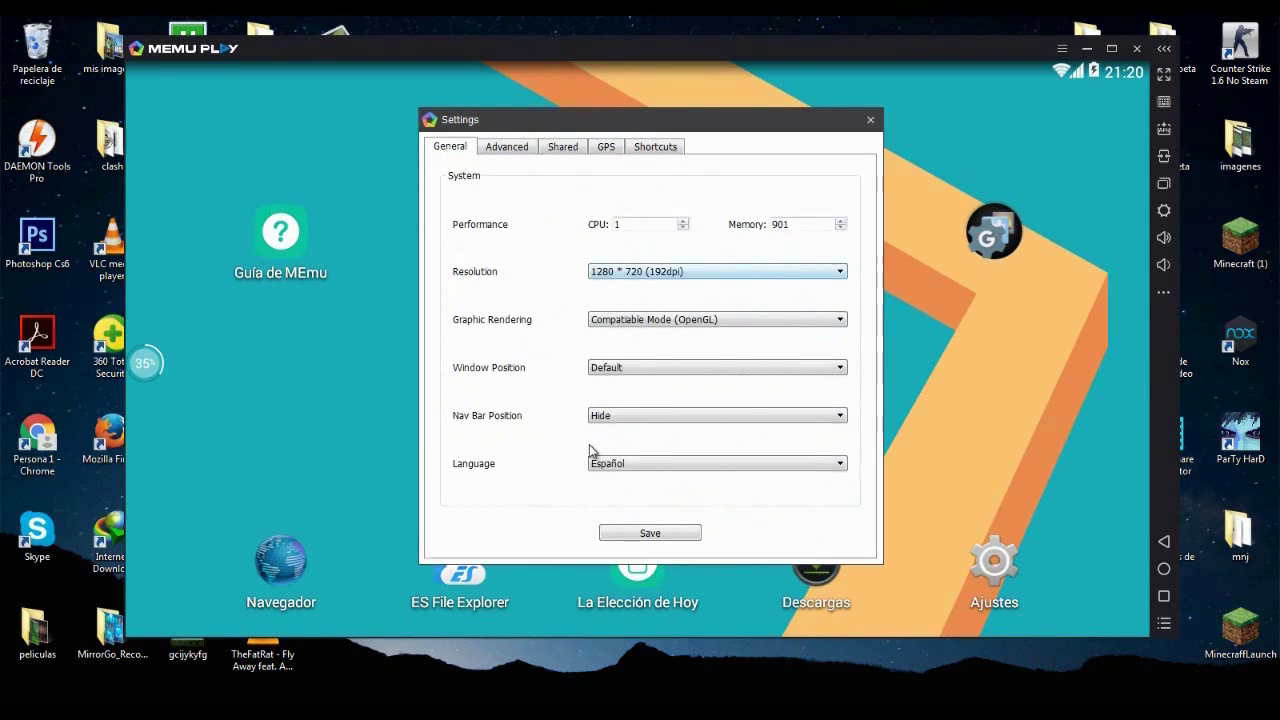
key(alt+Down)
key(Tab)
key(alt+Down)
click(590, 449)
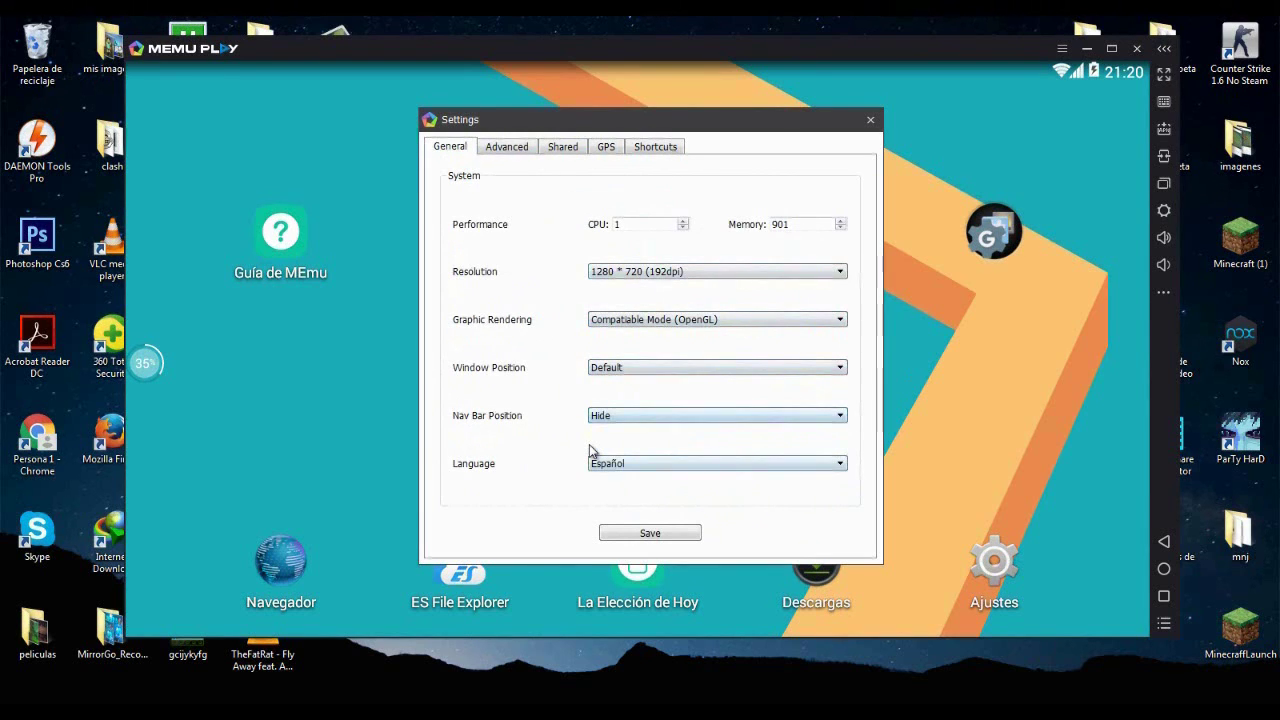
key(Return)
key(Return)
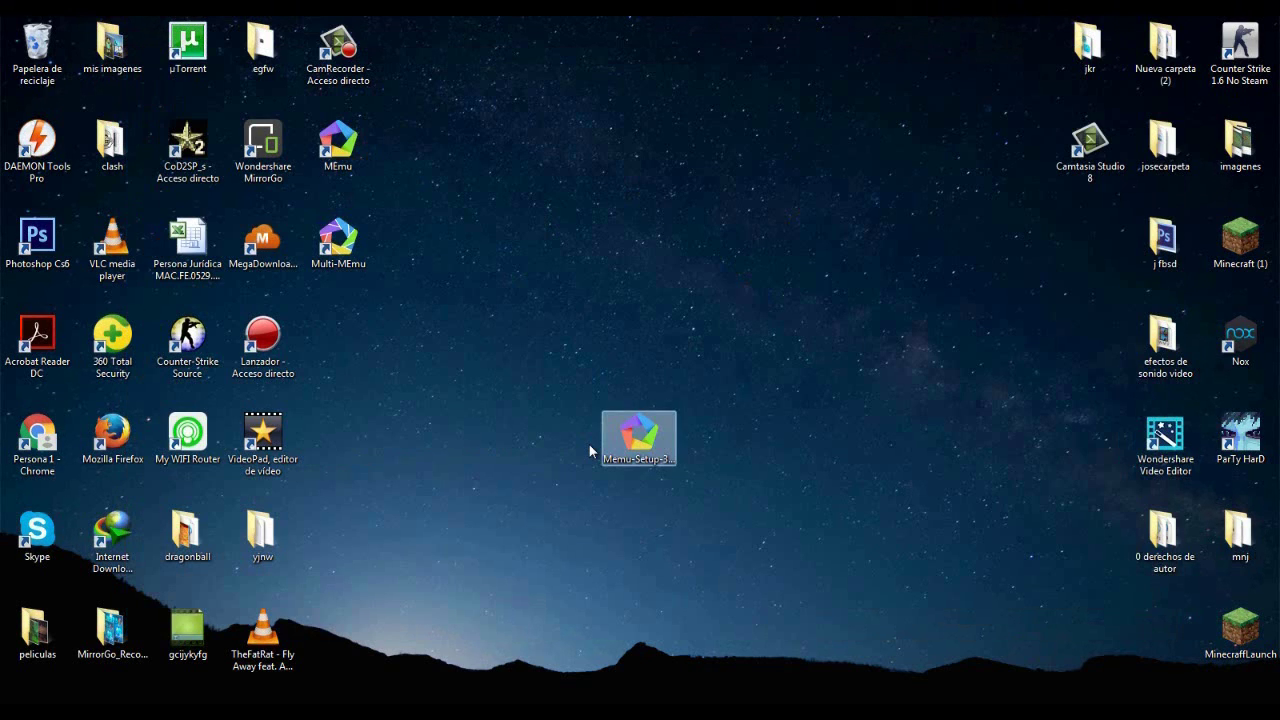
Step: Move the Memu-Setup installer icon below Camtasia Studio 8 on the desktop and show the hidden notification area icons
drag(639, 437, 1112, 214)
click(694, 282)
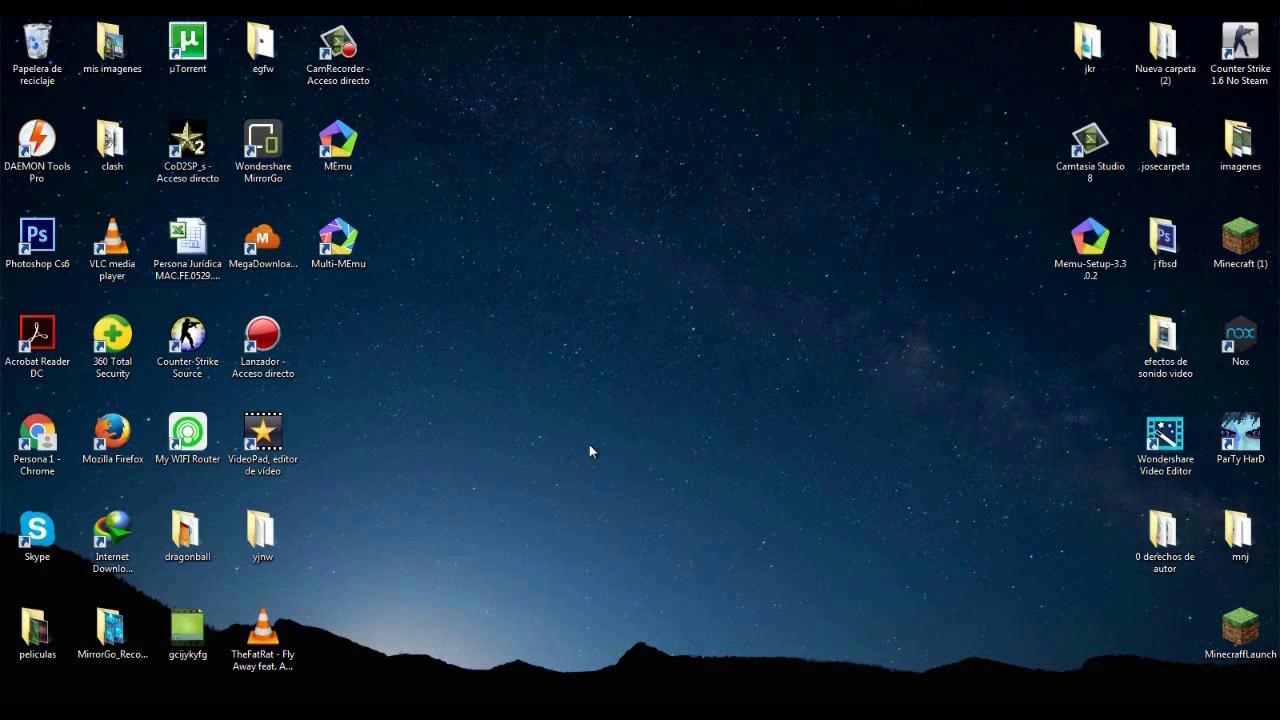
click(1133, 710)
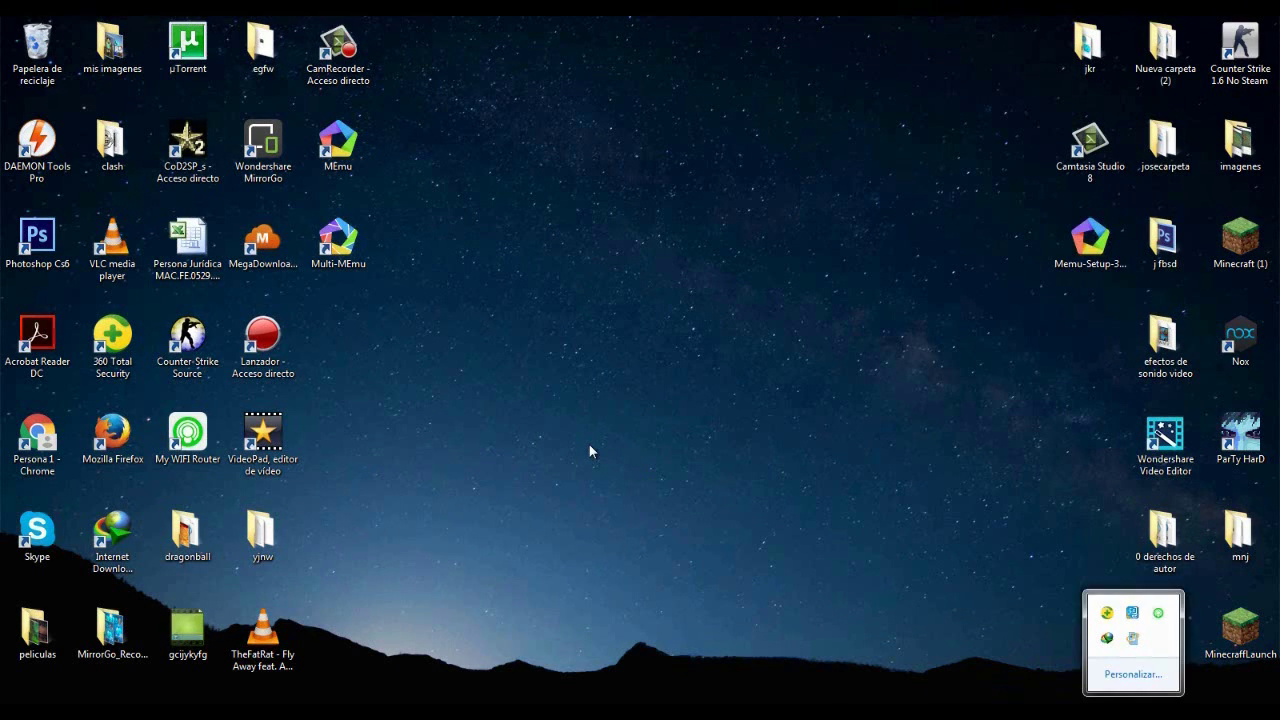
drag(1096, 697, 869, 563)
drag(496, 367, 296, 288)
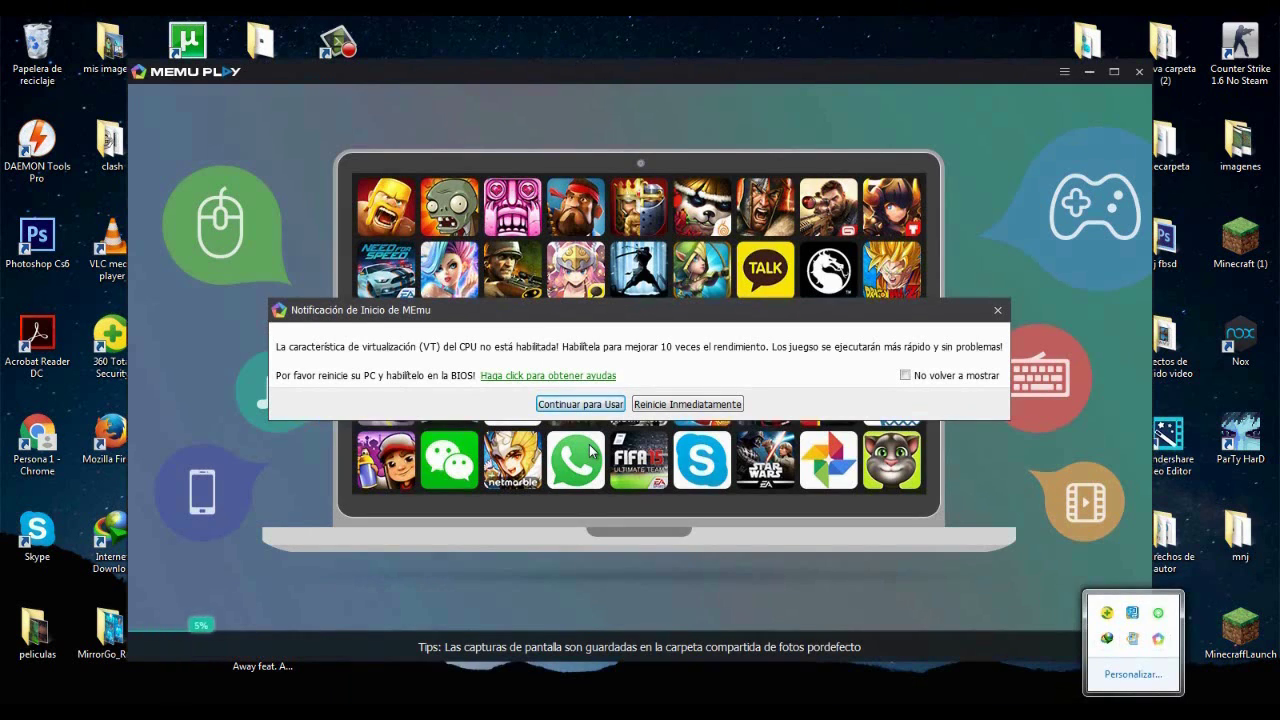
Step: Continue past the CPU virtualization notice and close the dialog for installing the current app on a phone
key(Return)
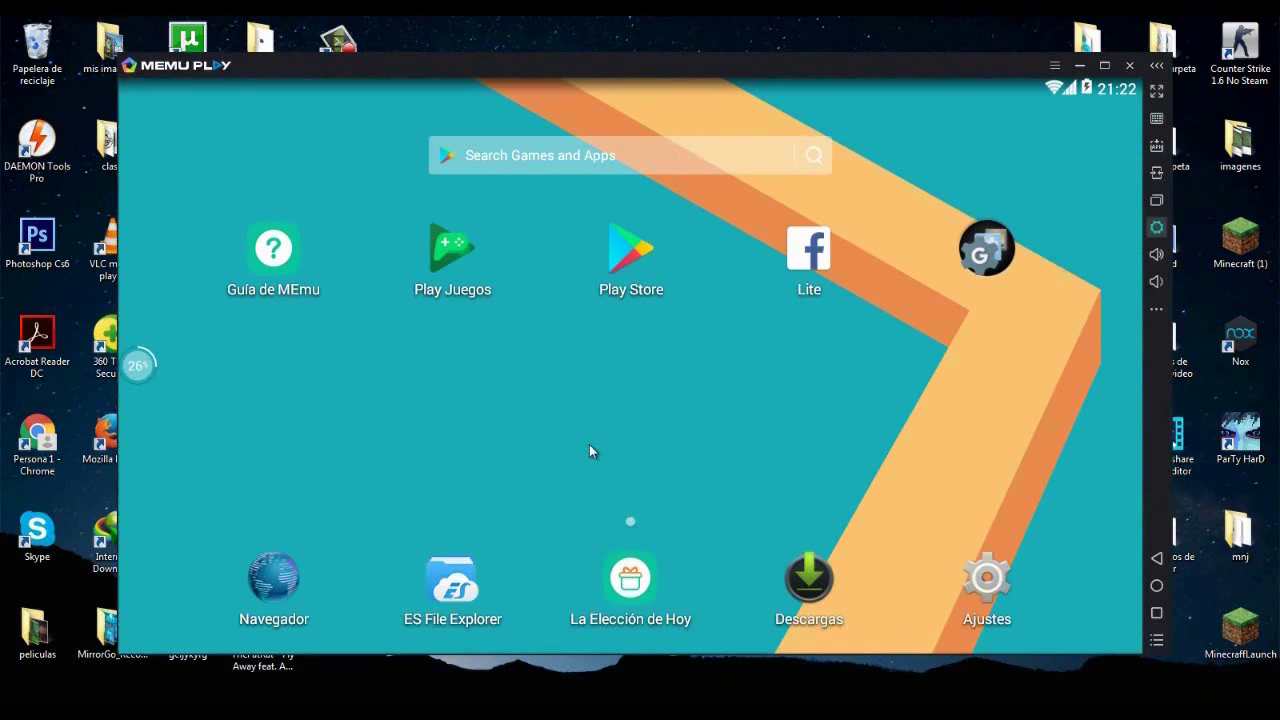
key(Escape)
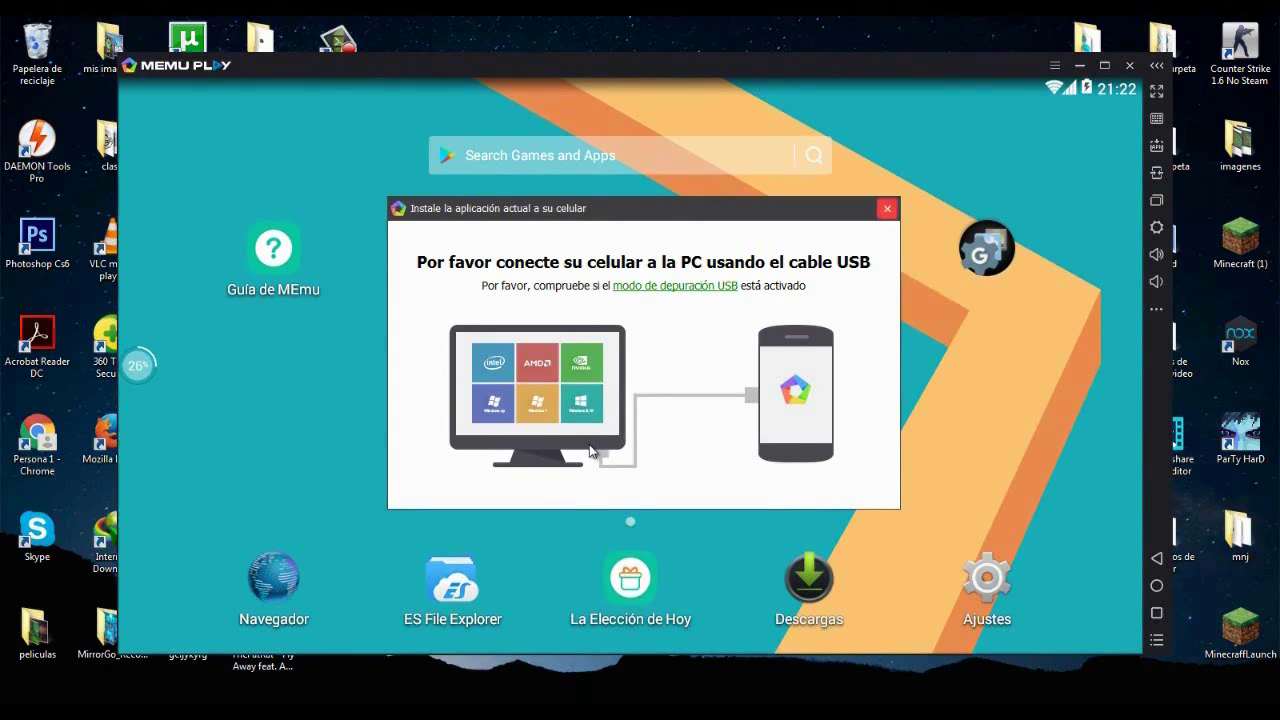
click(886, 208)
Step: Open the emulator settings in Spanish and examine the window position and navigation bar position options
click(1156, 227)
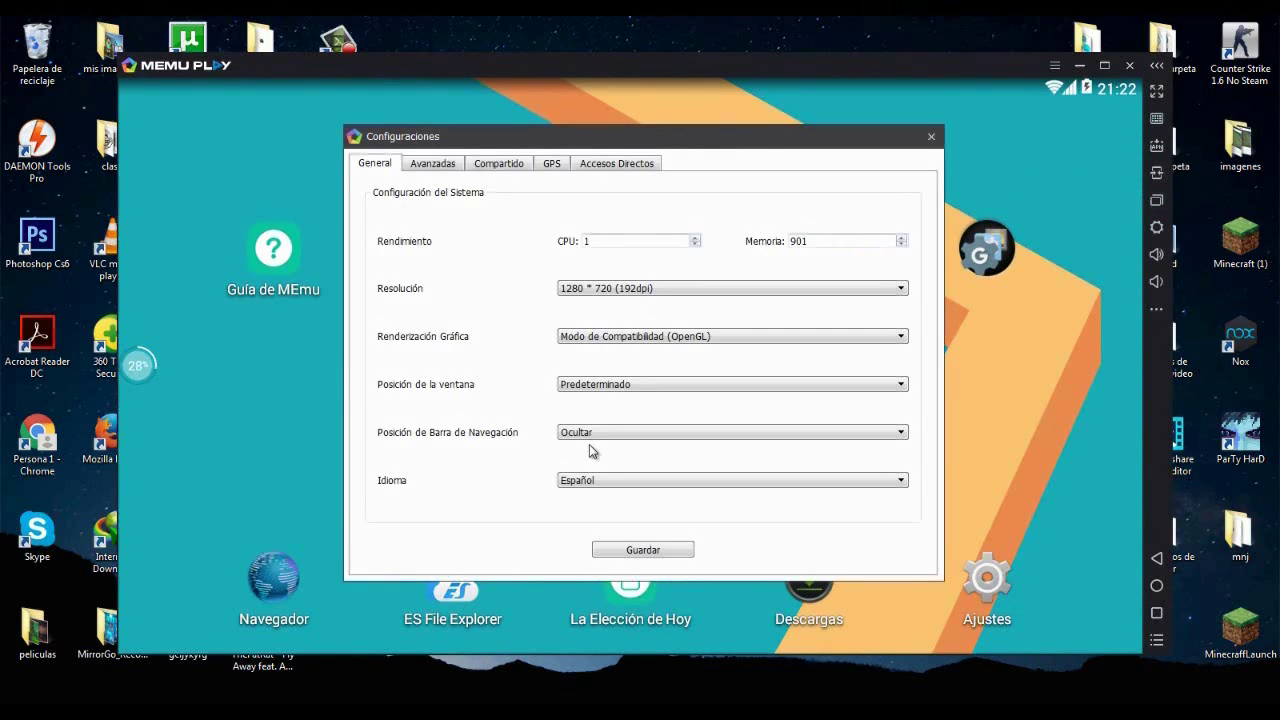
click(731, 384)
click(731, 384)
click(731, 432)
click(731, 432)
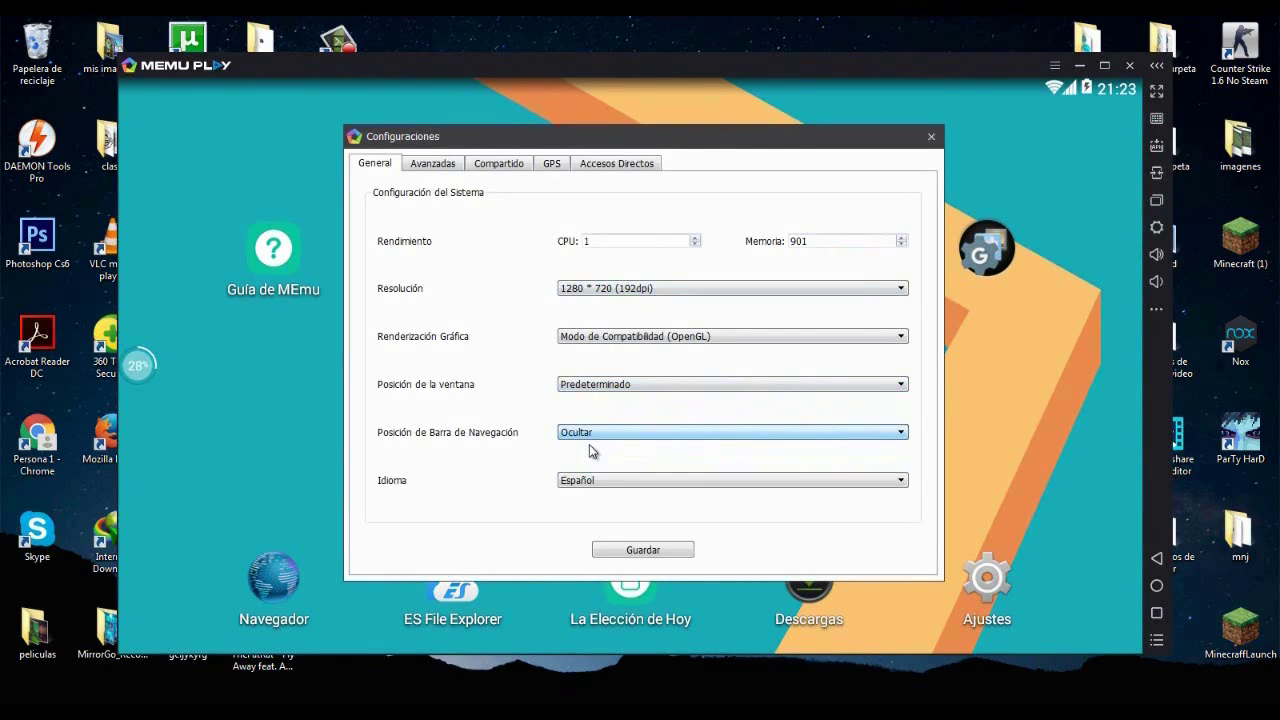
Step: Examine the advanced device model and mobile operator options in the Spanish settings
click(432, 163)
click(626, 224)
click(626, 224)
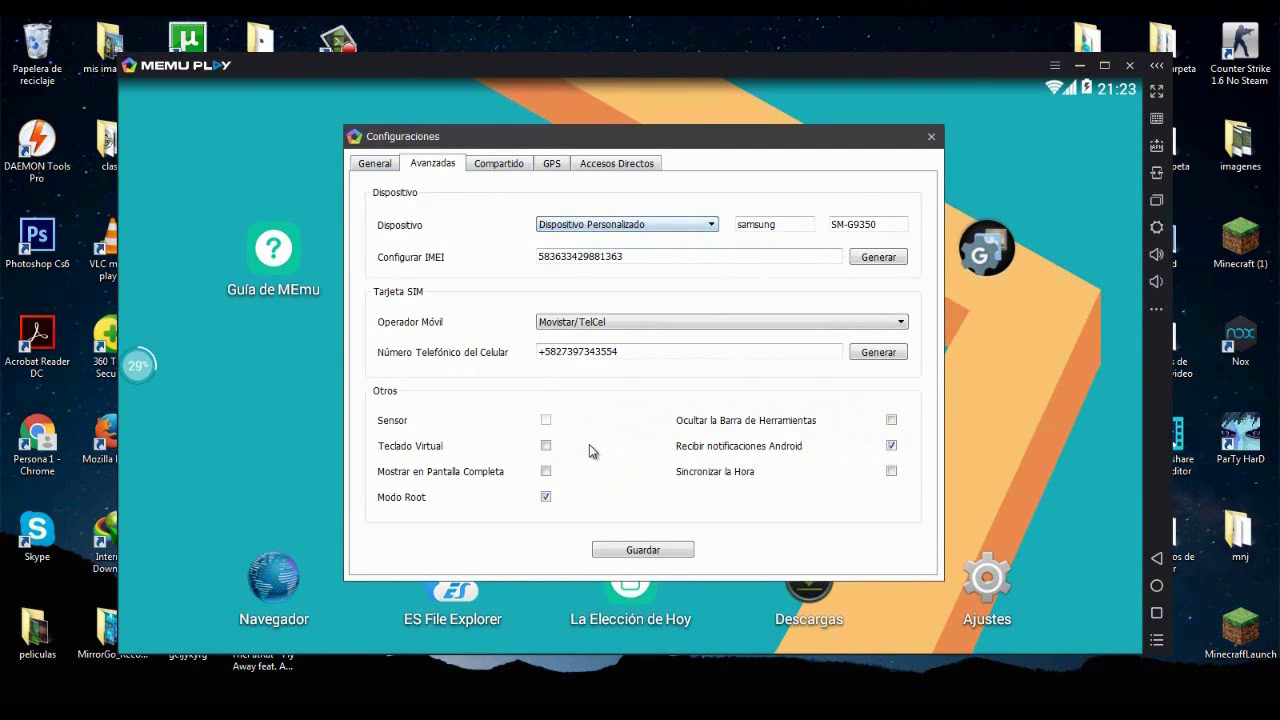
click(721, 322)
click(721, 322)
click(721, 322)
key(Escape)
Step: View the shared folder paths, GPS settings and keyboard shortcut assignments
key(ctrl+Tab)
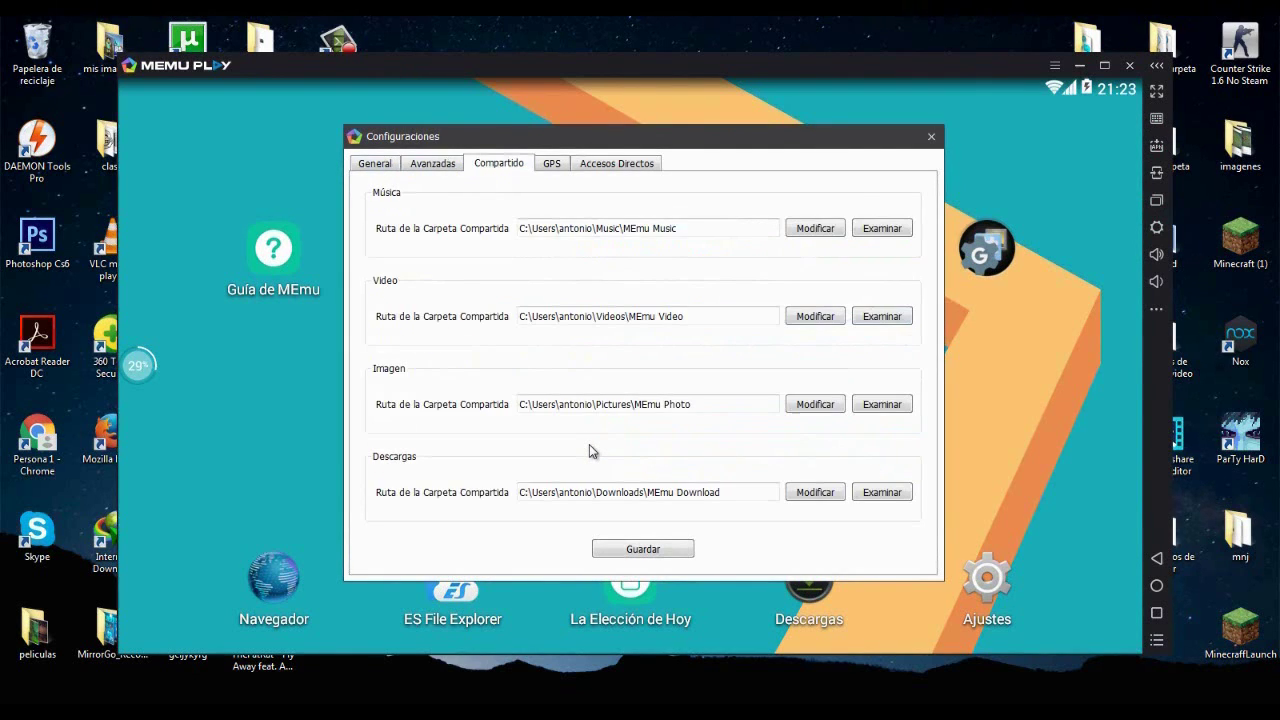
key(ctrl+Tab)
key(ctrl+Tab)
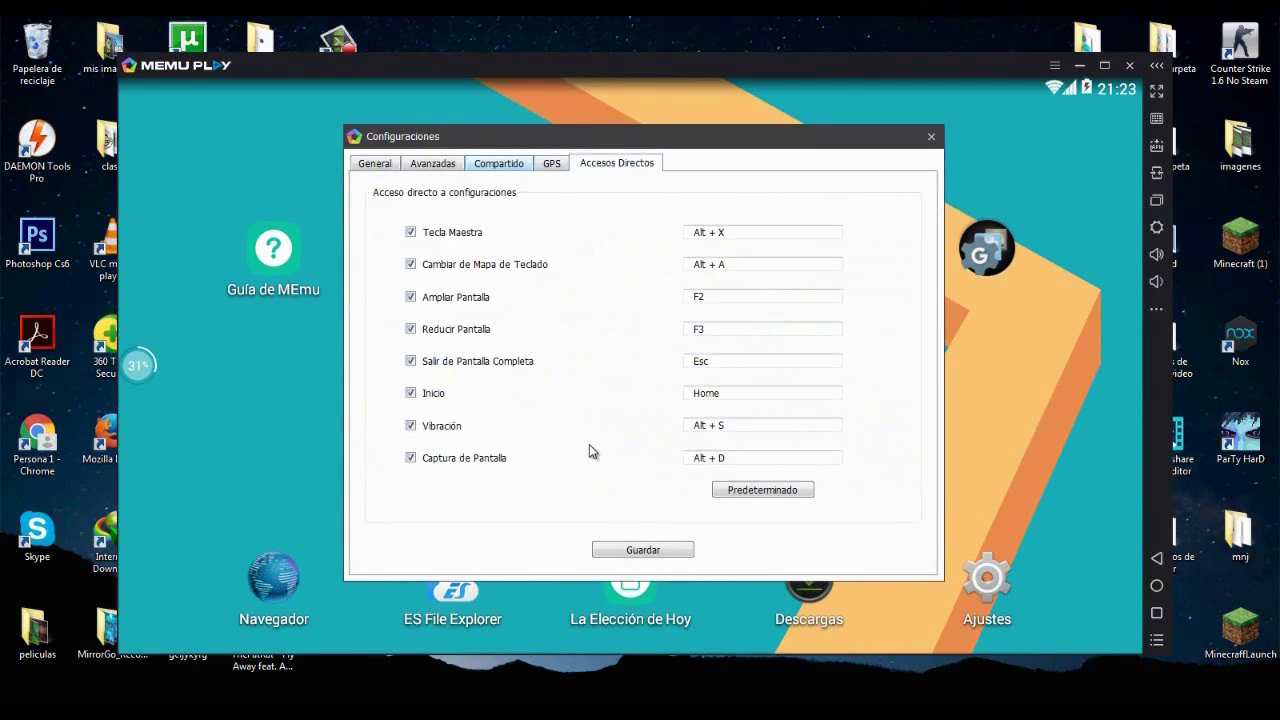
Step: Examine the window position, navigation bar position and language choices in the general settings, and close the settings dialog
key(ctrl+shift+Tab)
key(ctrl+shift+Tab)
key(ctrl+shift+Tab)
key(ctrl+shift+Tab)
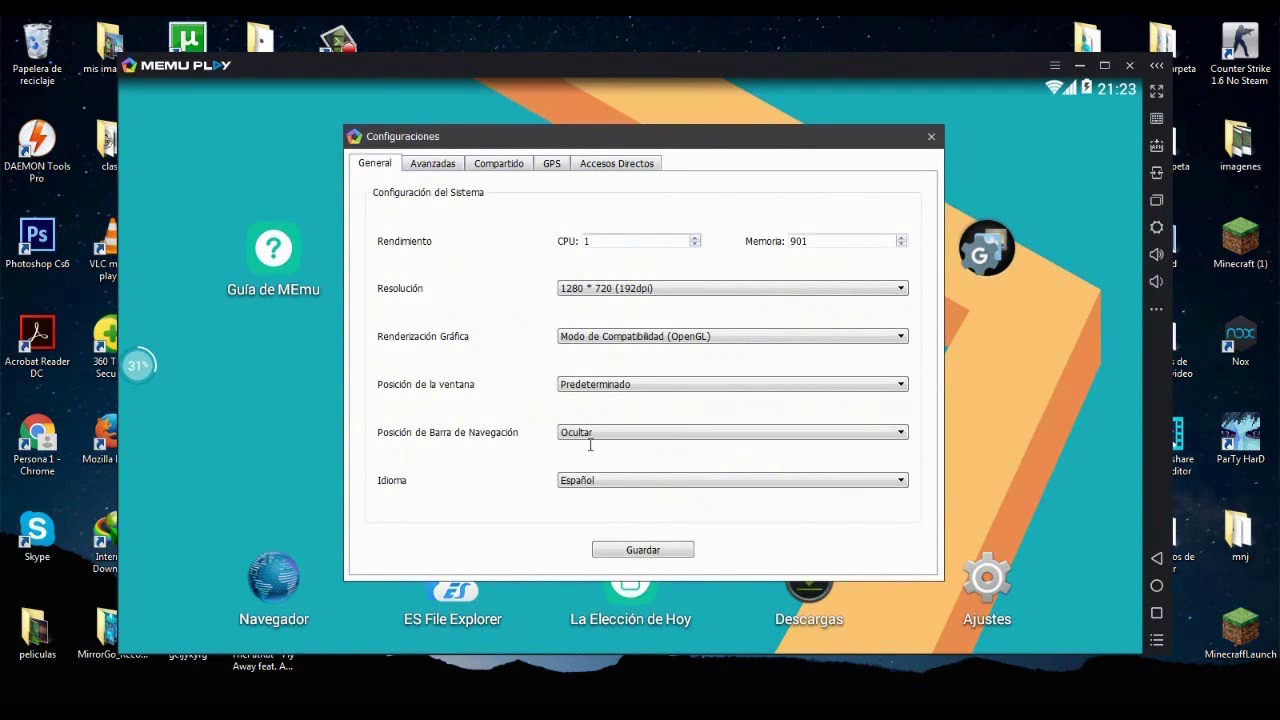
key(Tab)
key(Tab)
key(alt+Down)
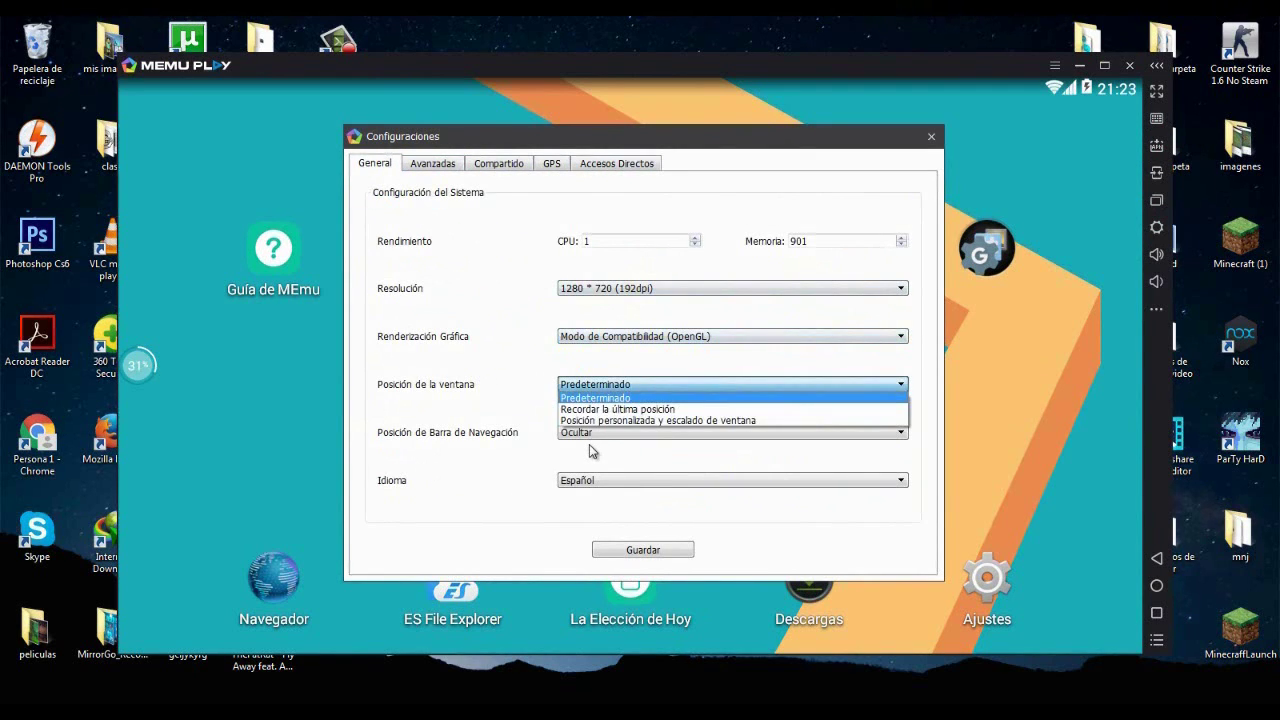
key(Escape)
key(Tab)
key(alt+Down)
key(Escape)
key(Tab)
key(alt+Down)
key(Escape)
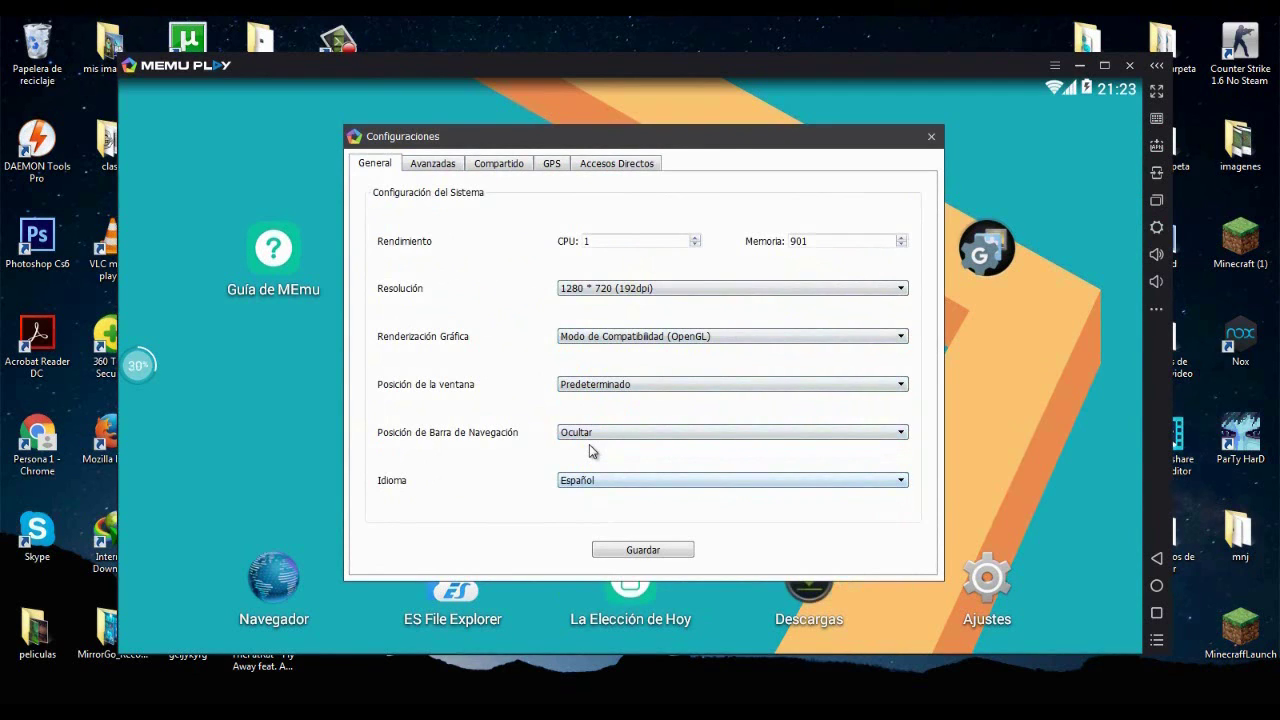
key(Return)
key(Return)
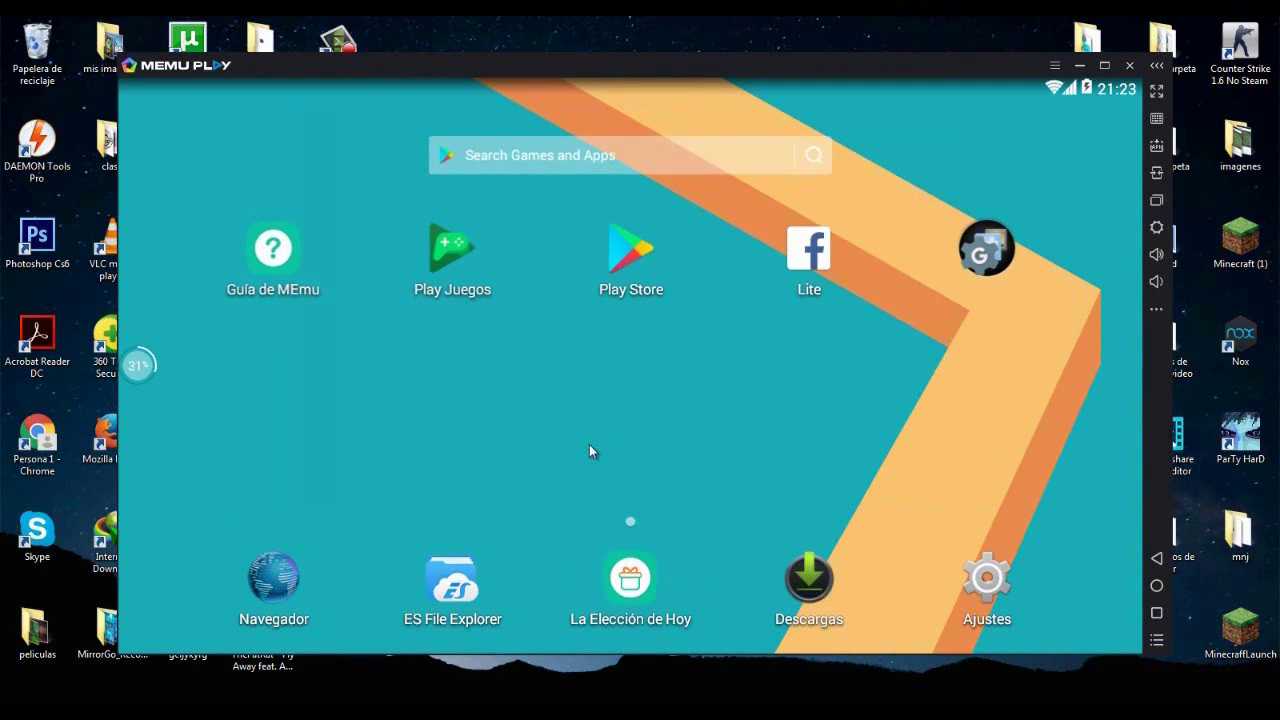